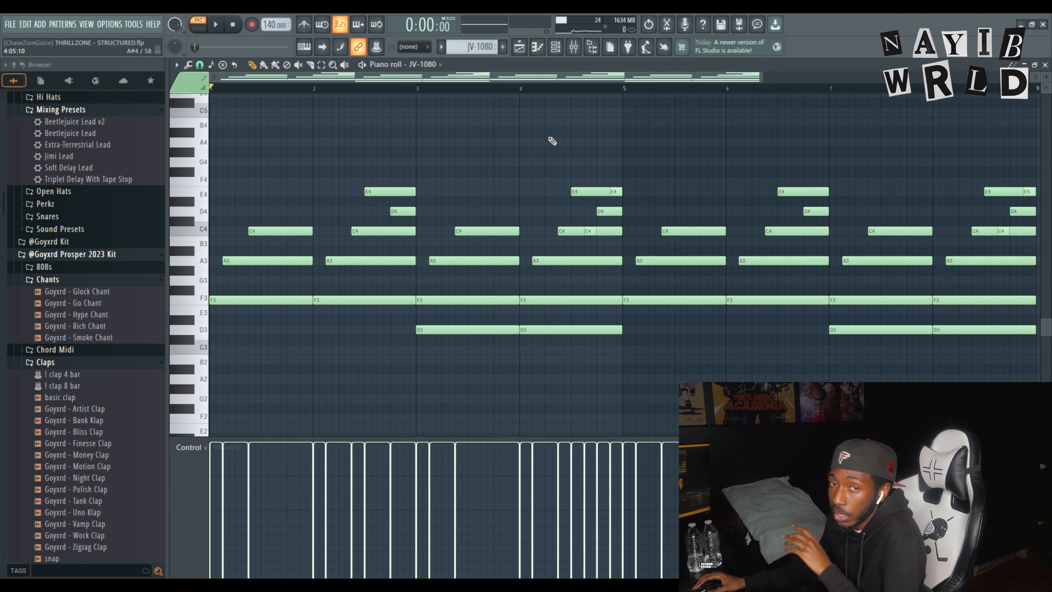
# Step: Delete the C4, A3 and F3 notes of the JV-1080 pattern's first-bar chord
pyautogui.rightClick(271, 231)
pyautogui.rightClick(270, 260)
pyautogui.rightClick(269, 300)
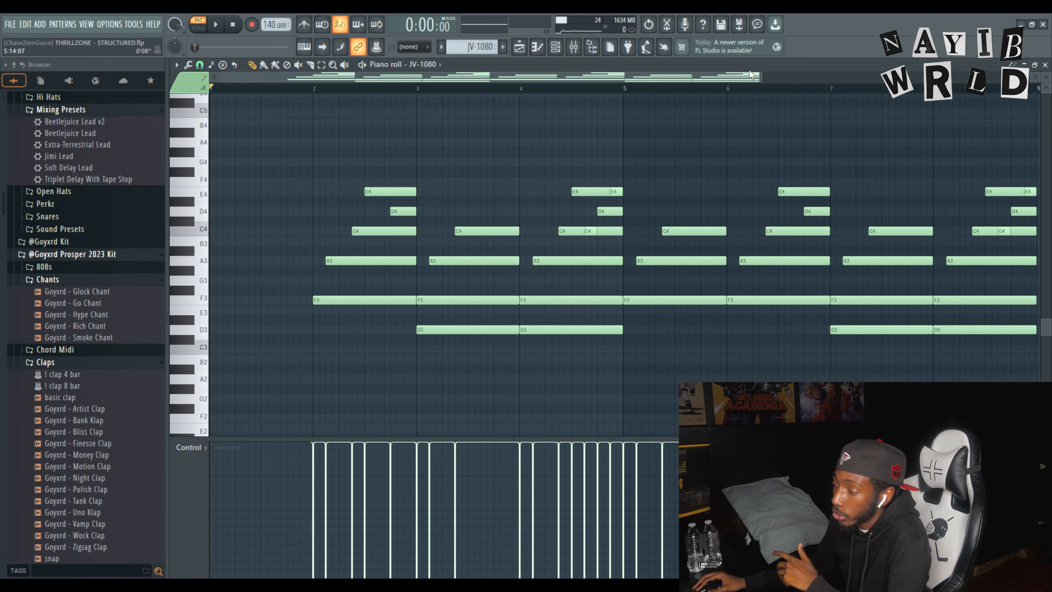
# Step: Build a full-bar chord of C5, D#5, G5, A#5 and D6 in bar 1 and play it back
pyautogui.scroll(3, 519, 141)
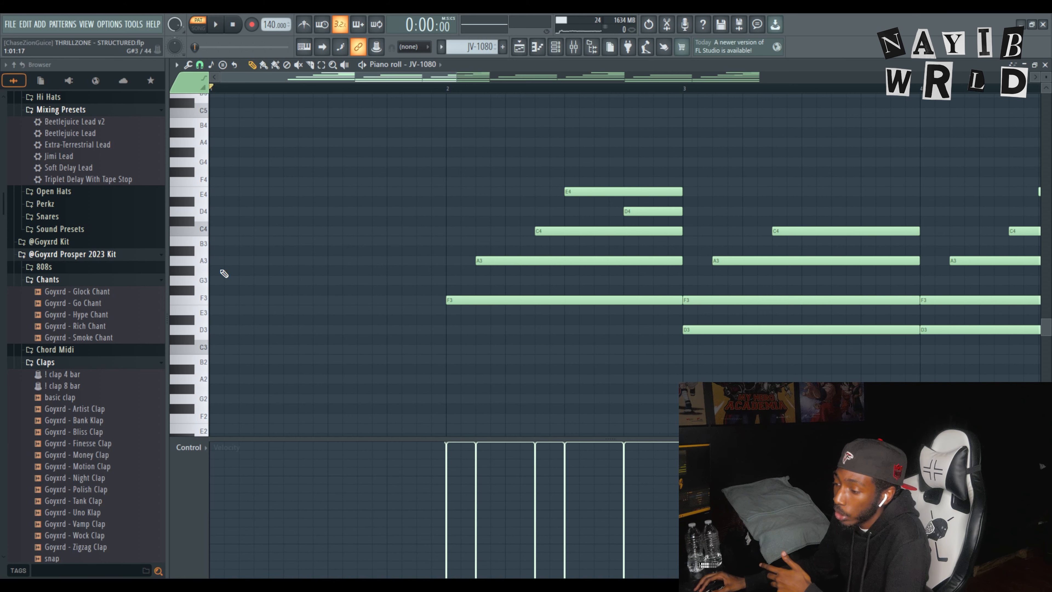
pyautogui.scroll(3, 223, 254)
pyautogui.click(216, 240)
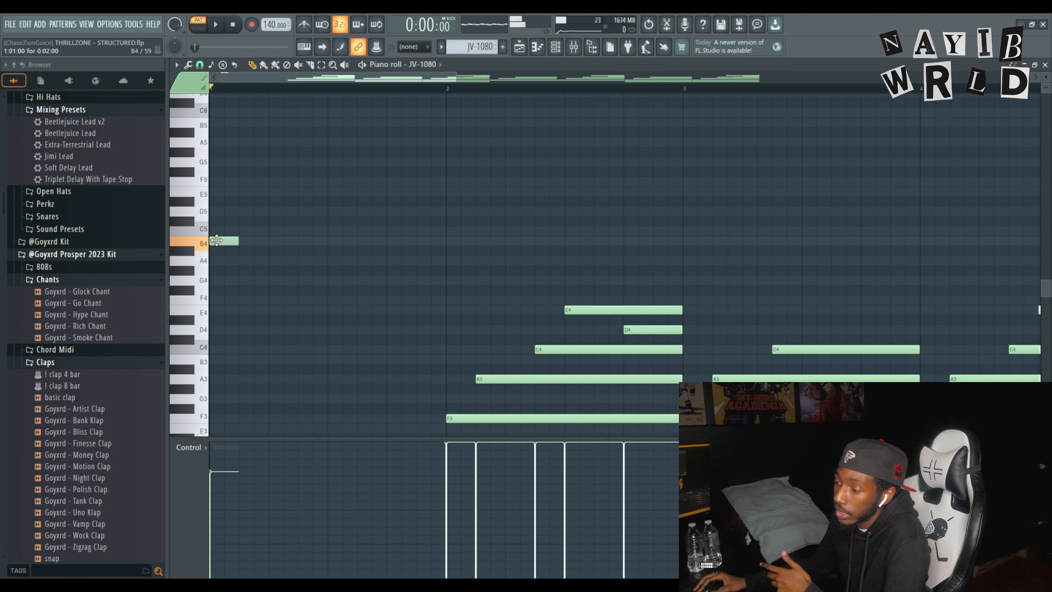
pyautogui.moveTo(223, 241); pyautogui.dragTo(434, 238)
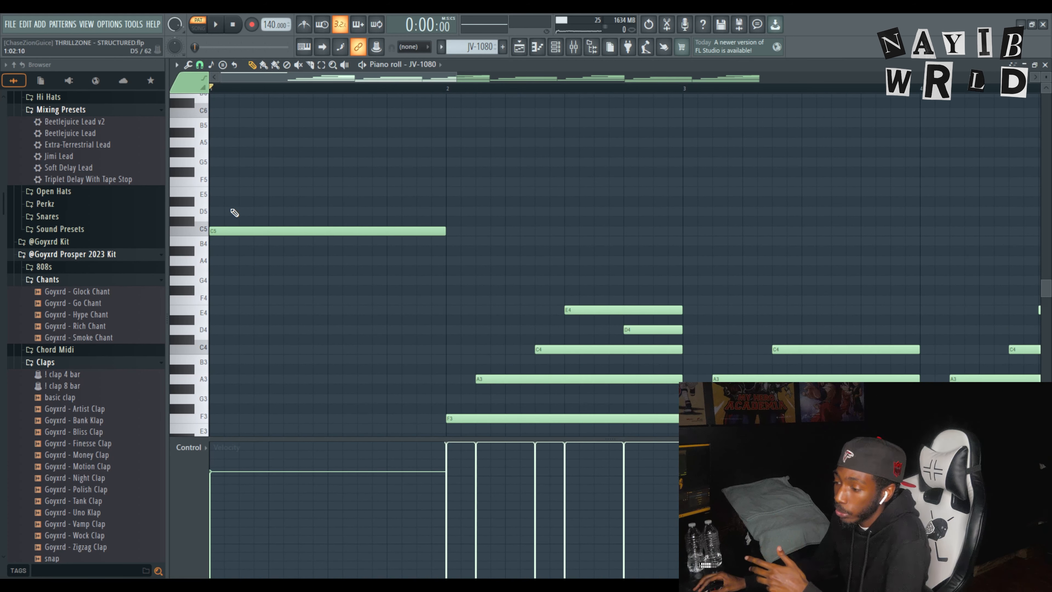
pyautogui.click(216, 202)
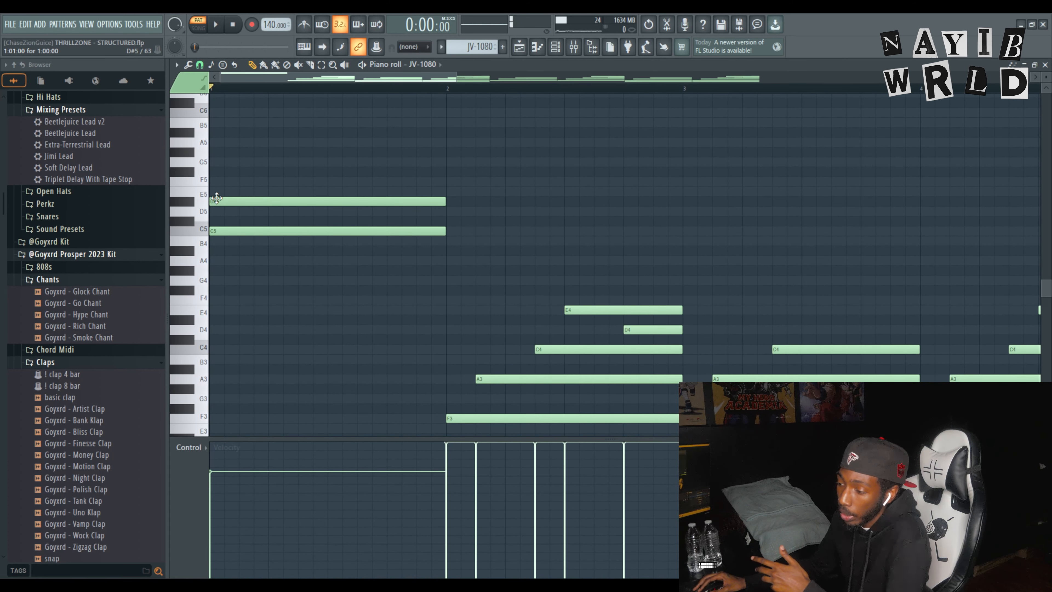
pyautogui.click(220, 161)
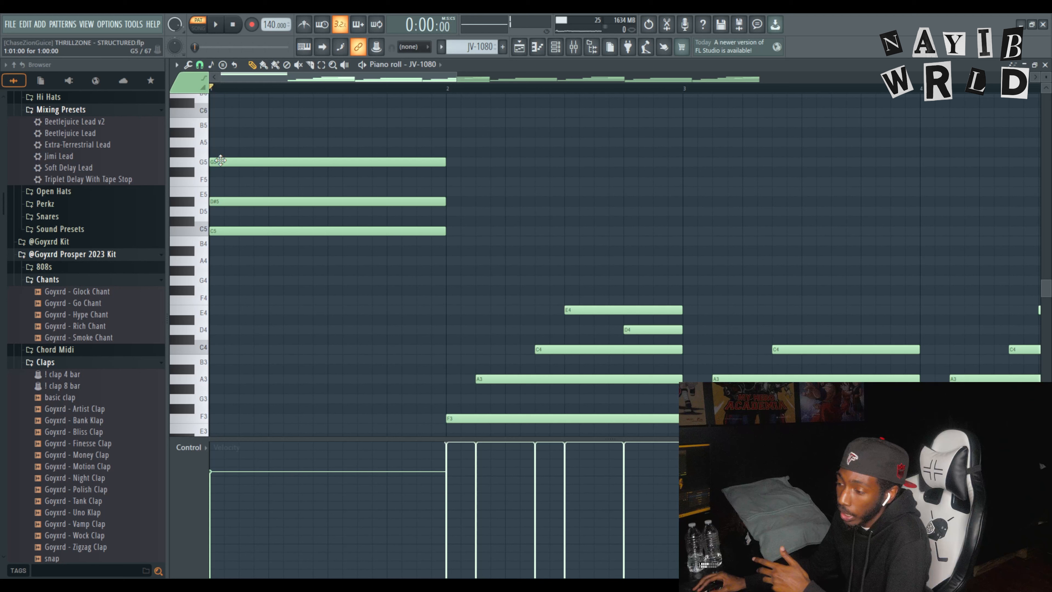
pyautogui.scroll(2, 232, 185)
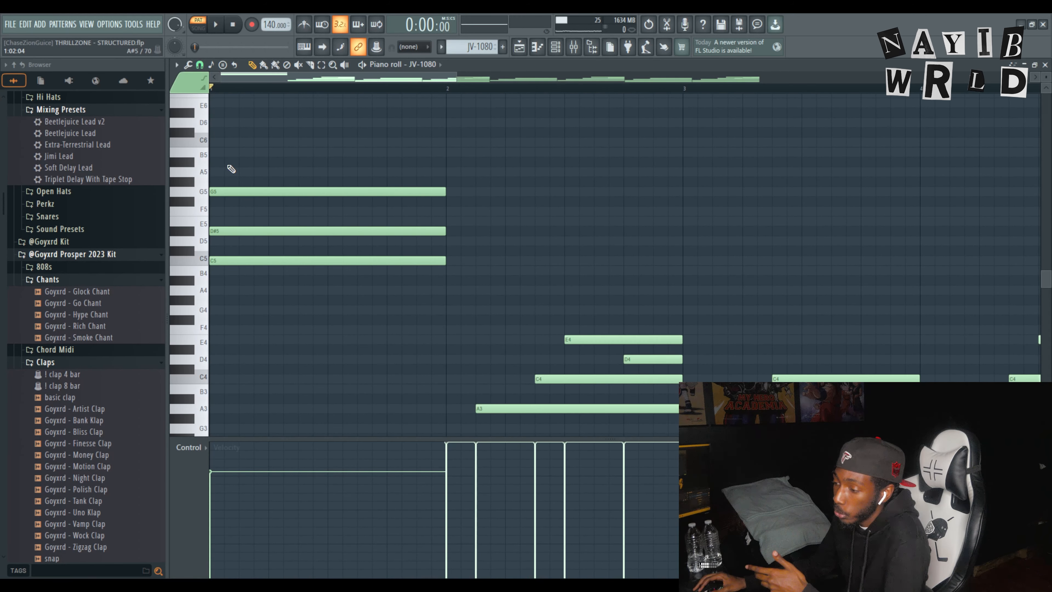
pyautogui.click(222, 161)
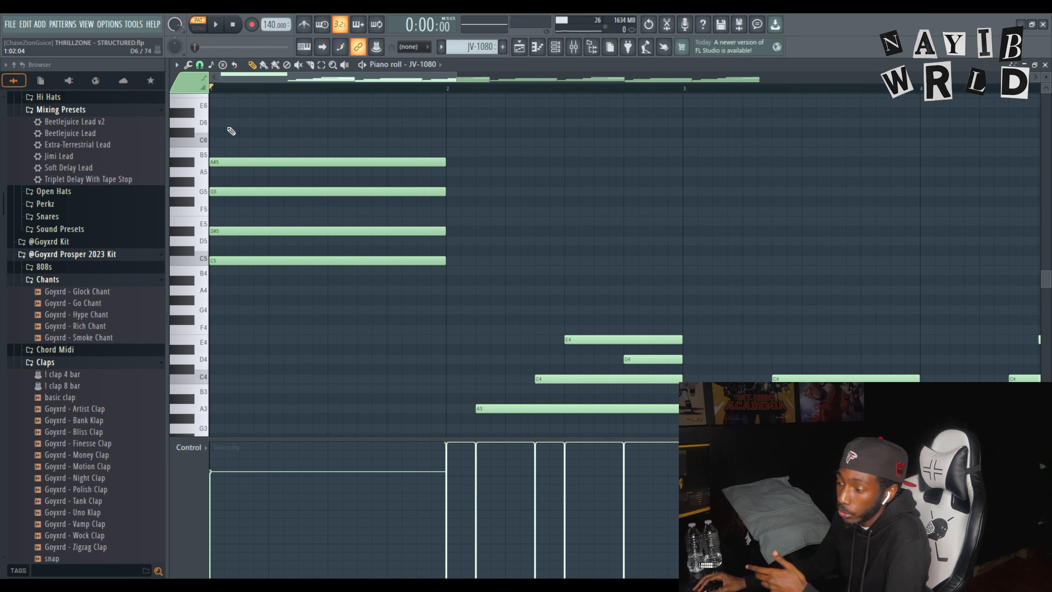
pyautogui.click(214, 122)
pyautogui.scroll(2, 269, 141)
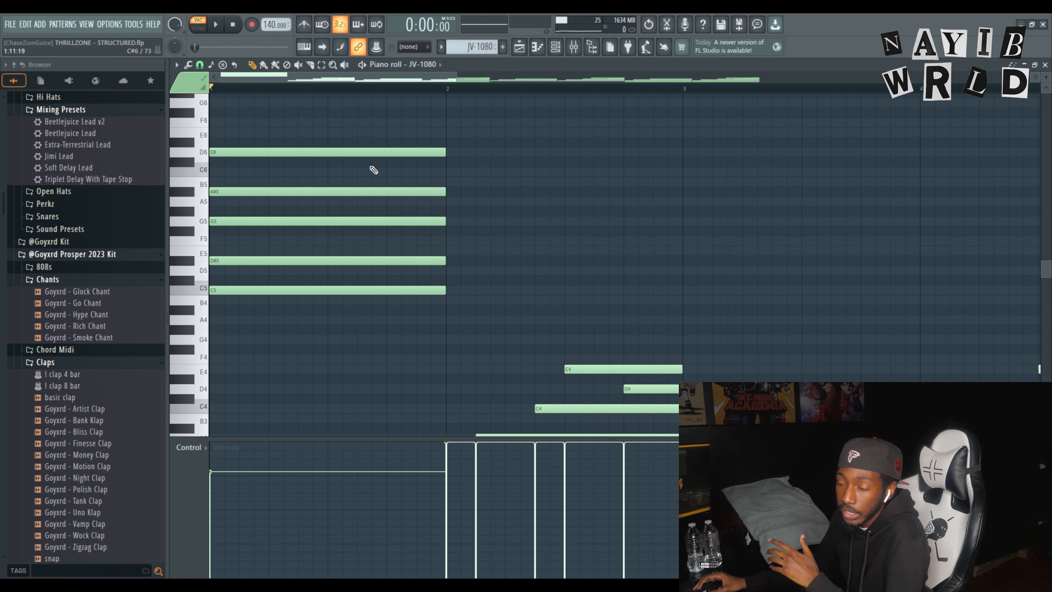
pyautogui.press('space')
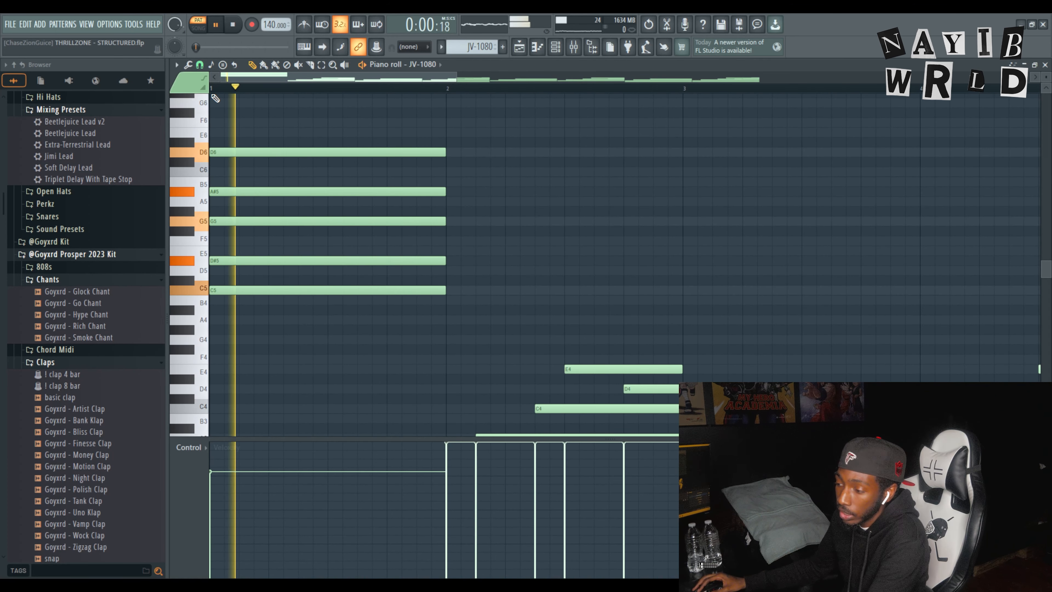
pyautogui.press('space')
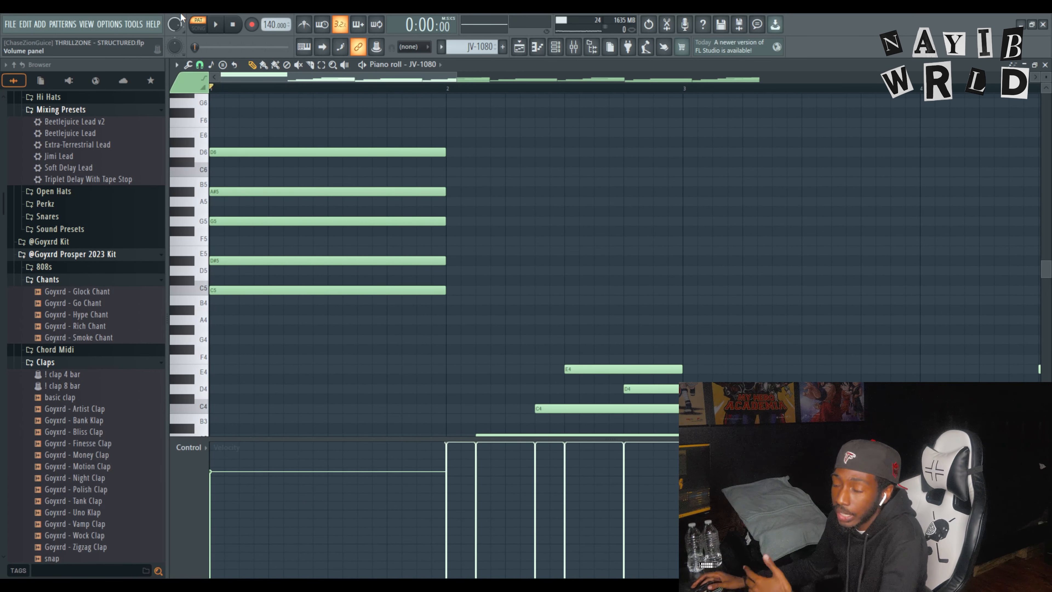
# Step: Stagger the starts of the notes above C5 in the order D#5, A#5, G5, D6, all ending with the bar, and play the result
pyautogui.moveTo(299, 137); pyautogui.dragTo(252, 270)
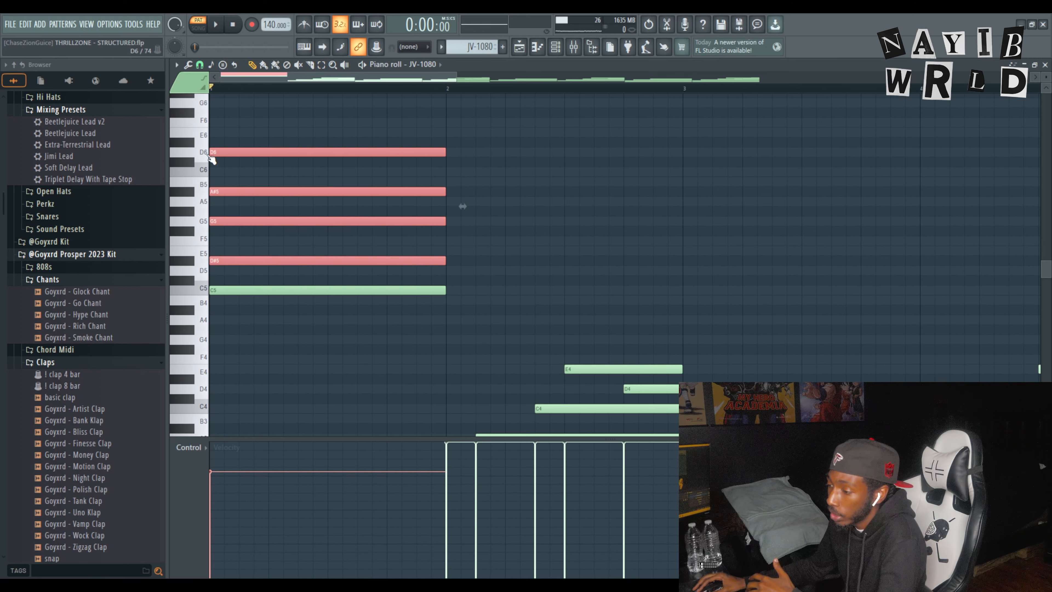
pyautogui.moveTo(214, 157); pyautogui.dragTo(253, 152)
pyautogui.hotkey('ctrl', 'd')
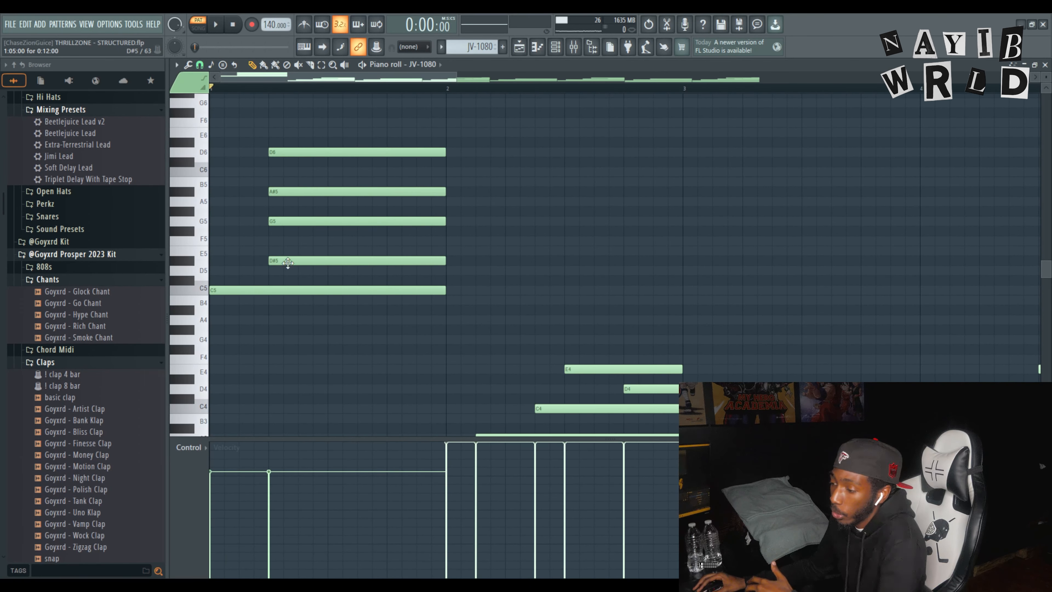
pyautogui.moveTo(257, 264); pyautogui.dragTo(246, 264)
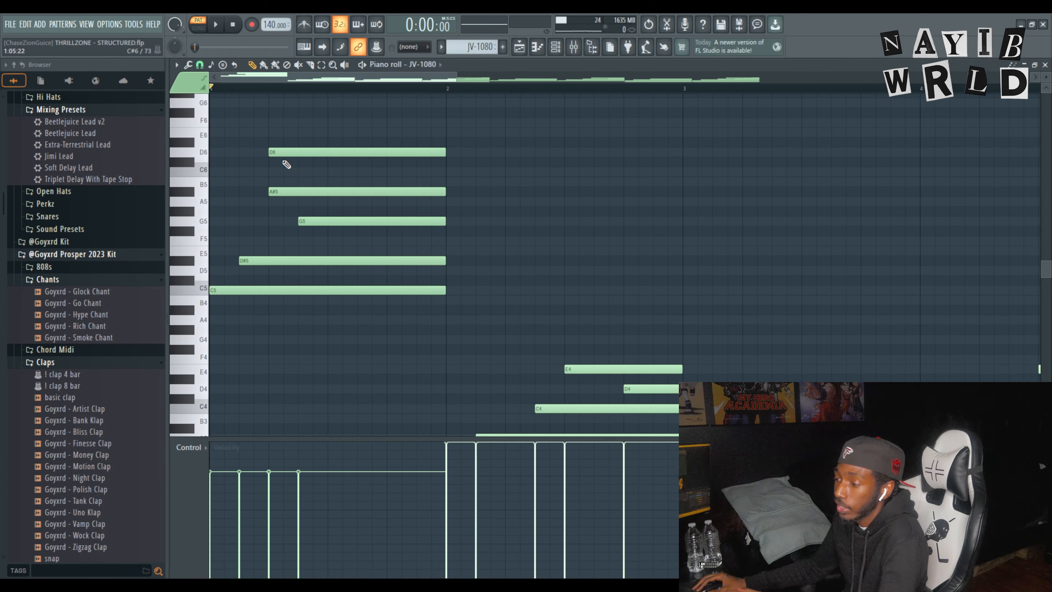
pyautogui.moveTo(269, 164); pyautogui.dragTo(327, 163)
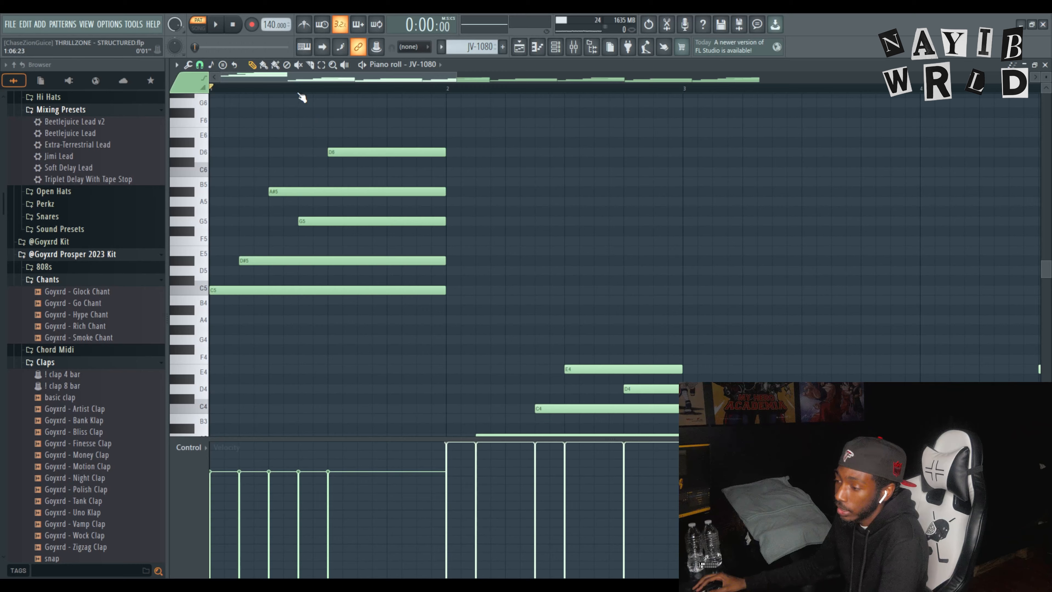
pyautogui.press('space')
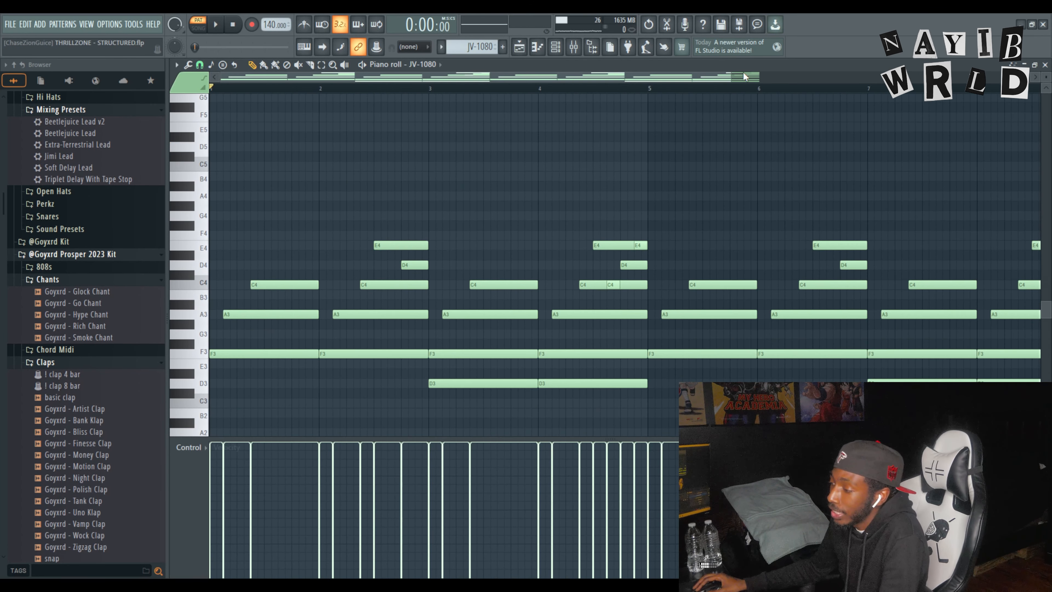
# Step: Play bar 1 of the original JV-1080 progression, and play bar 2 separately from its start
pyautogui.moveTo(731, 75); pyautogui.dragTo(555, 106)
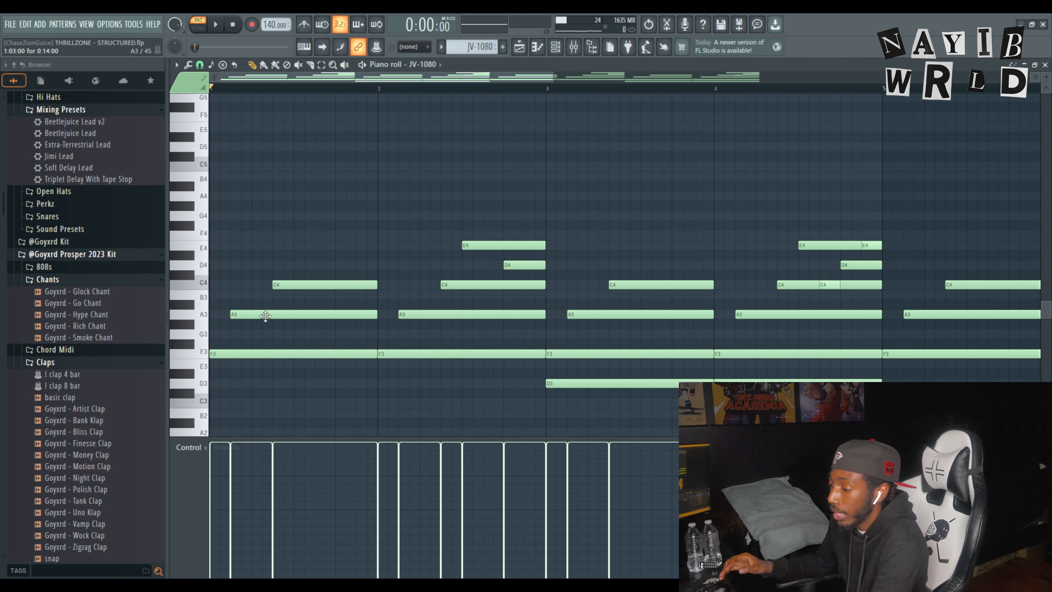
pyautogui.press('space')
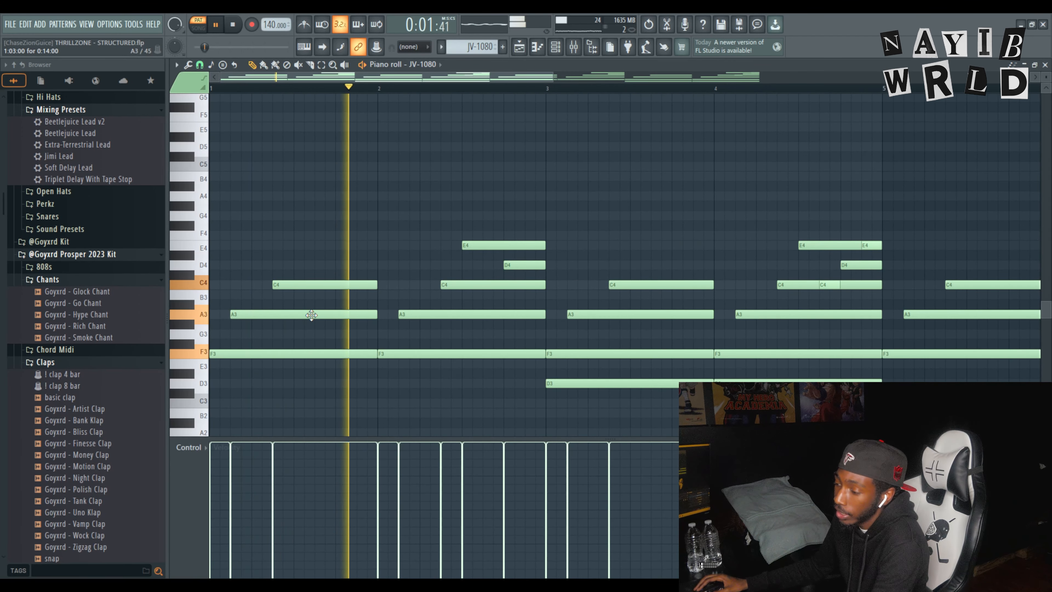
pyautogui.press('space')
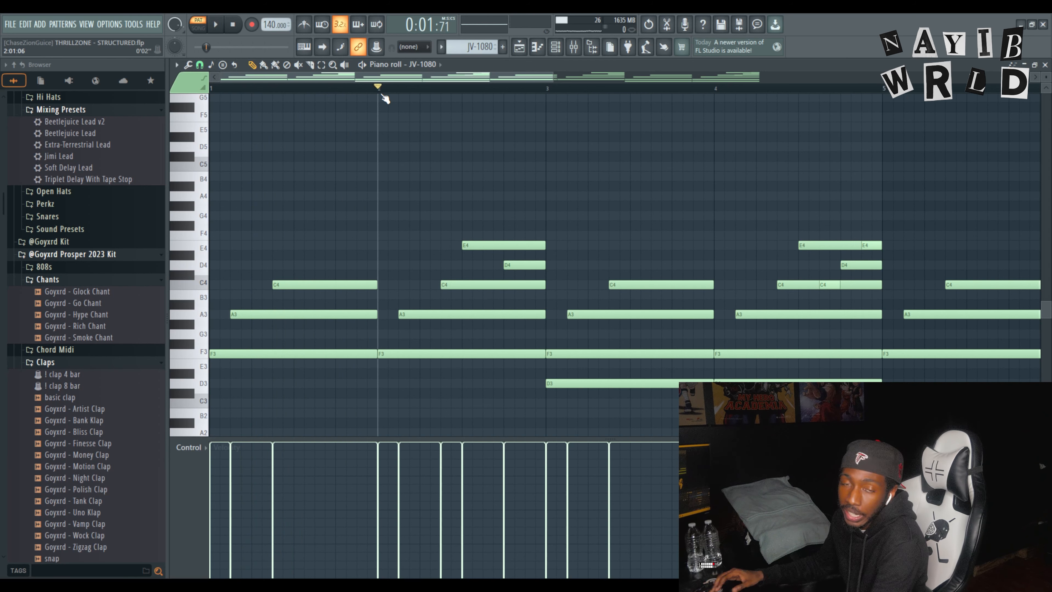
pyautogui.press('space')
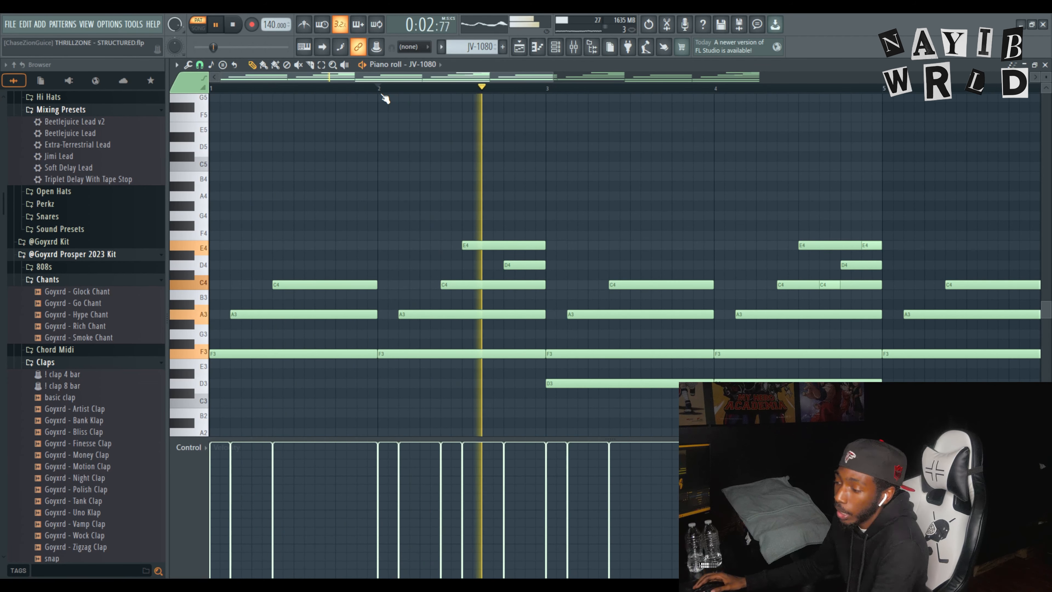
pyautogui.press('space')
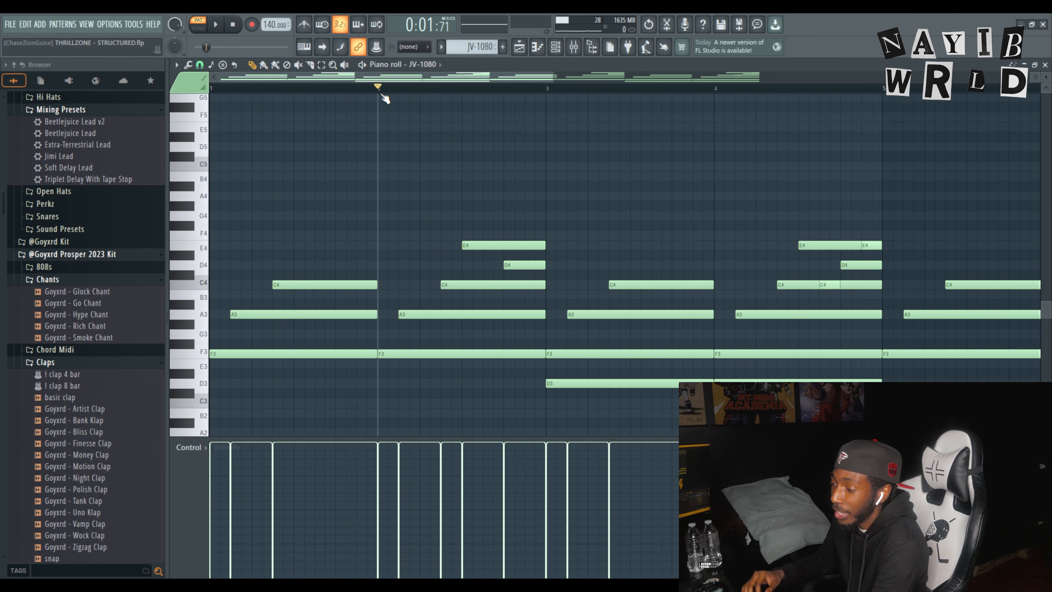
# Step: Move the playhead to the start of bar 3 and on into bar 4 to examine those chords
pyautogui.click(552, 88)
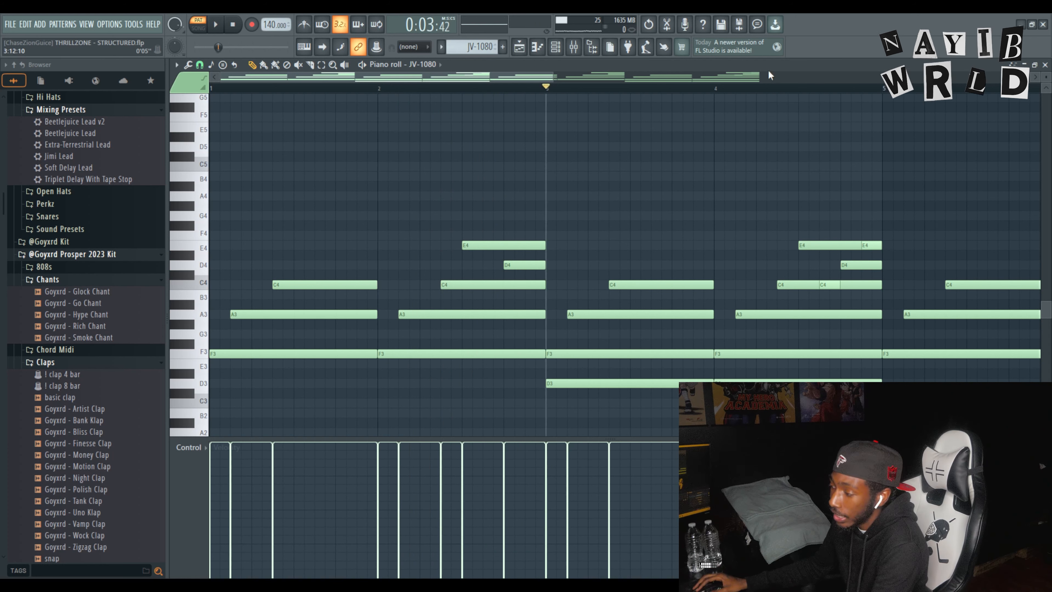
pyautogui.moveTo(549, 91)
pyautogui.mouseDown()
pyautogui.moveTo(592, 98)
pyautogui.moveTo(563, 99)
pyautogui.mouseUp()
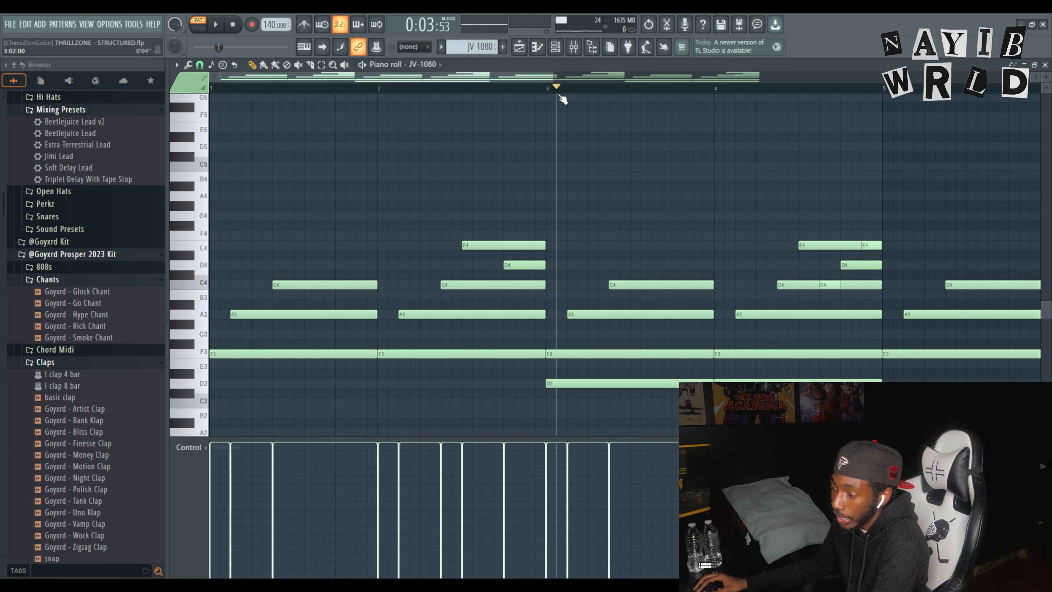
pyautogui.click(571, 92)
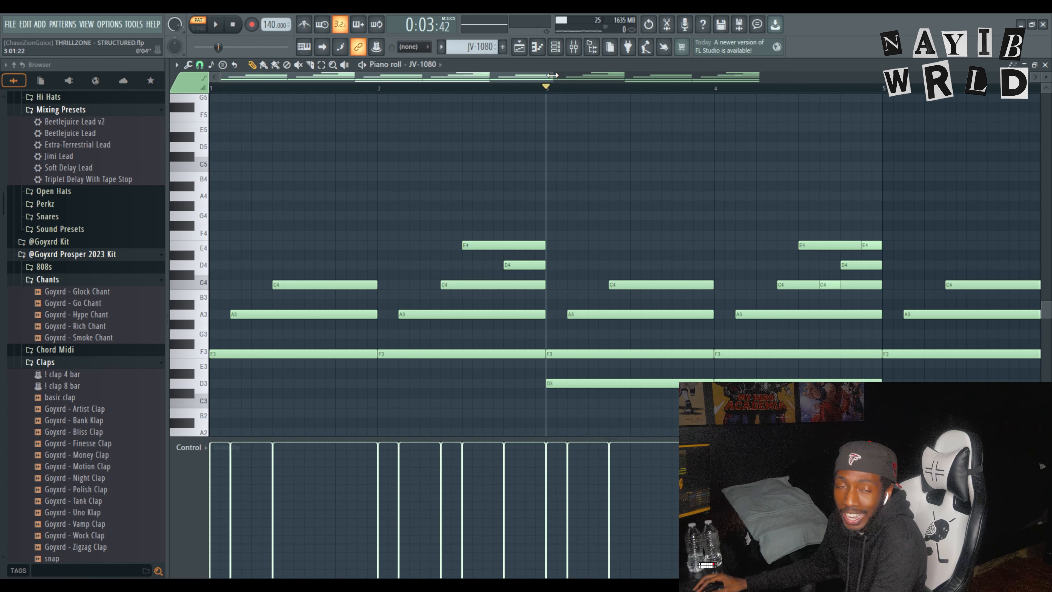
pyautogui.moveTo(552, 75); pyautogui.dragTo(489, 75)
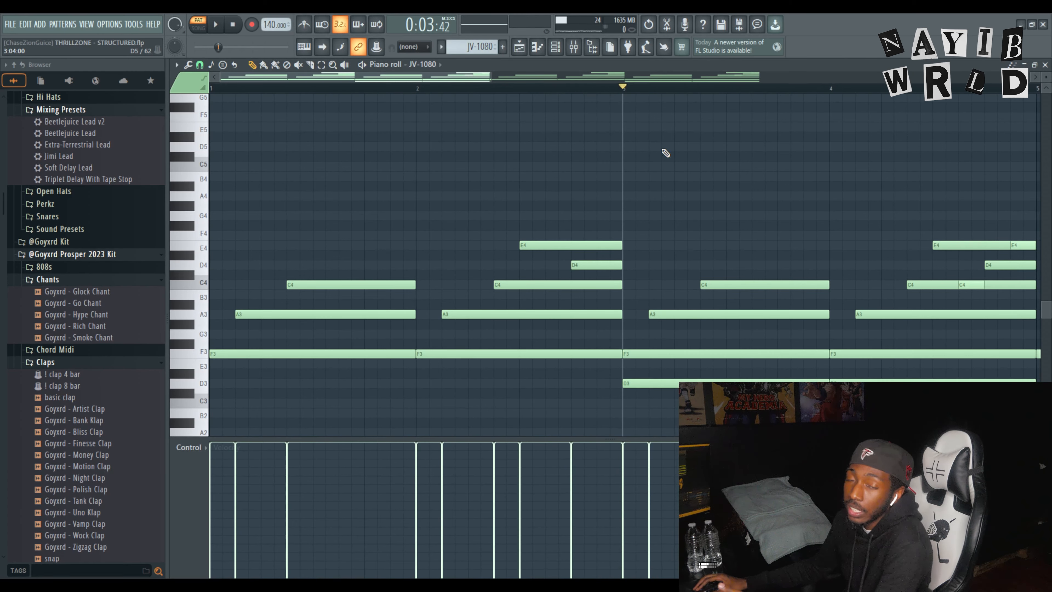
pyautogui.moveTo(643, 88); pyautogui.dragTo(865, 112)
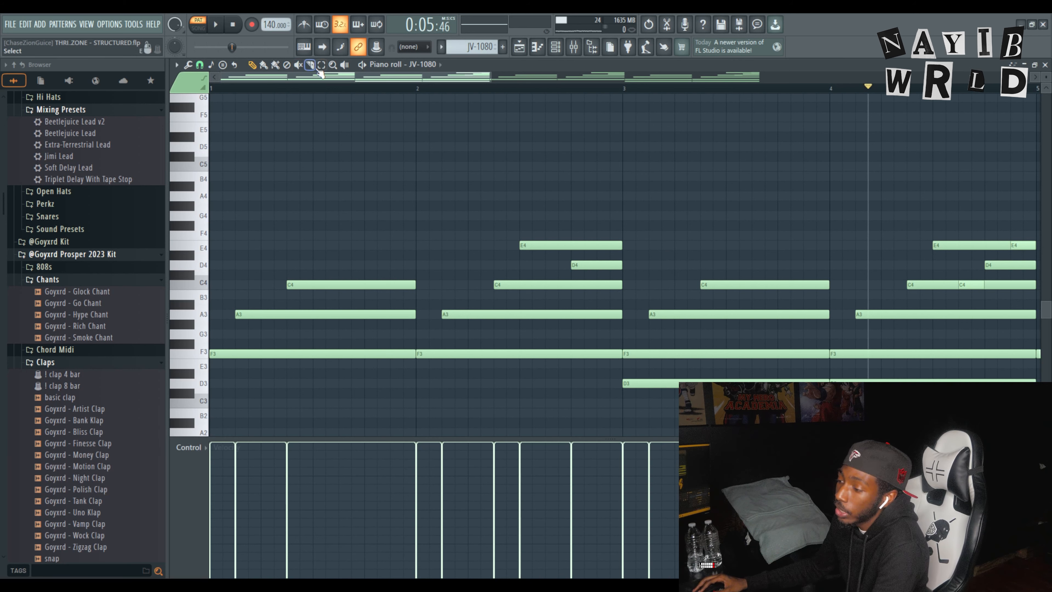
# Step: Select the bar 1 chord notes and compare them with the rest of the eight-bar progression
pyautogui.moveTo(359, 150); pyautogui.dragTo(303, 378)
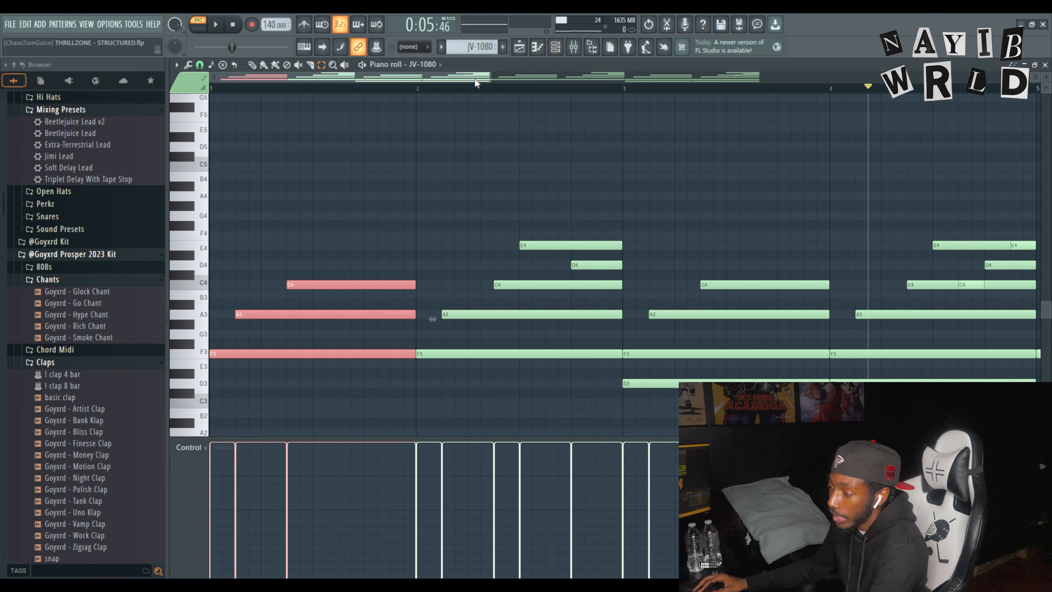
pyautogui.moveTo(474, 77); pyautogui.dragTo(533, 81)
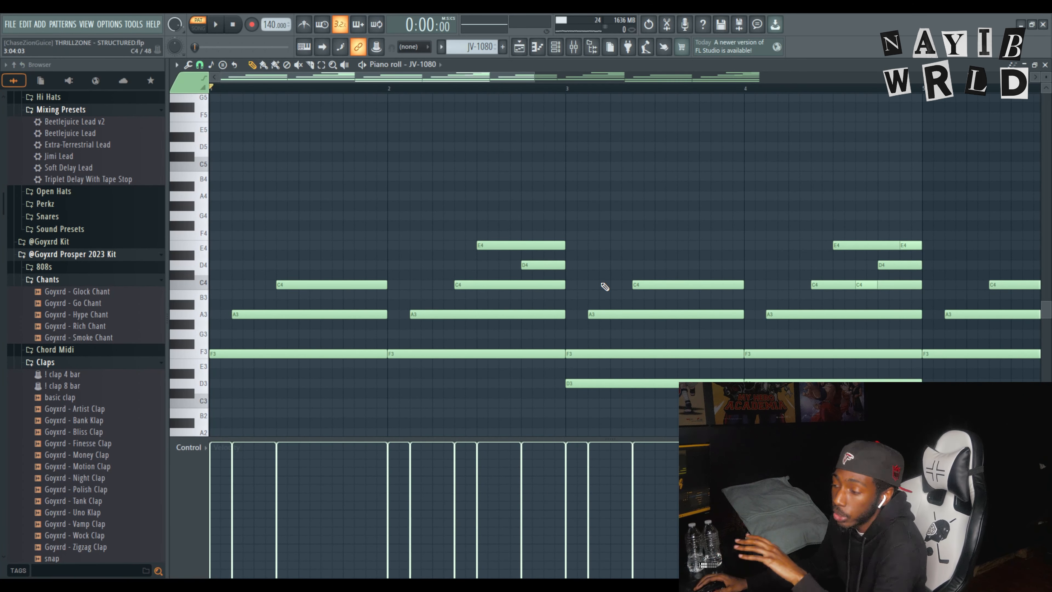
pyautogui.scroll(-3, 758, 136)
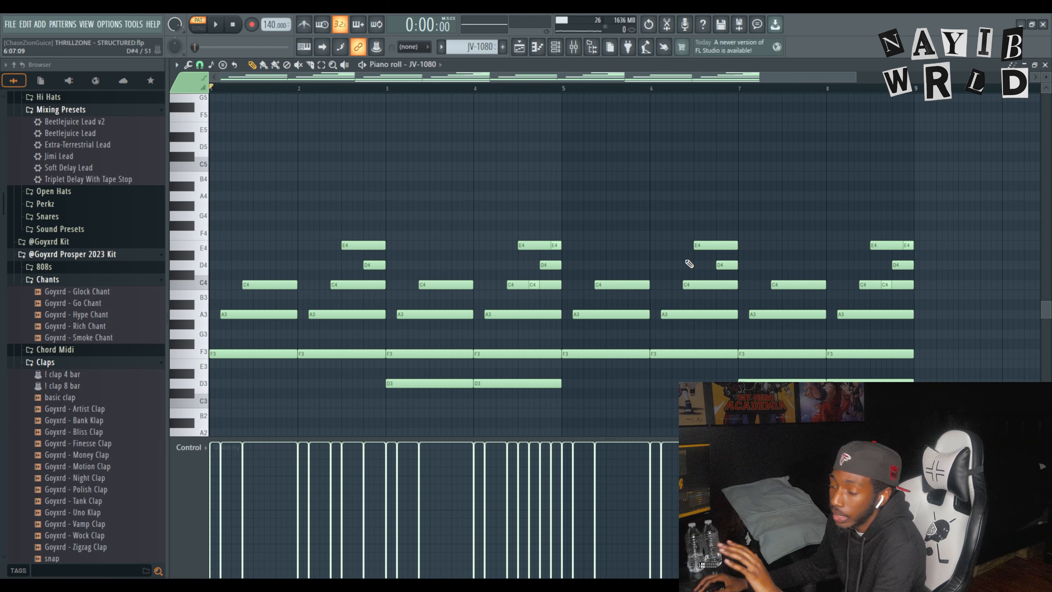
pyautogui.scroll(1, 695, 117)
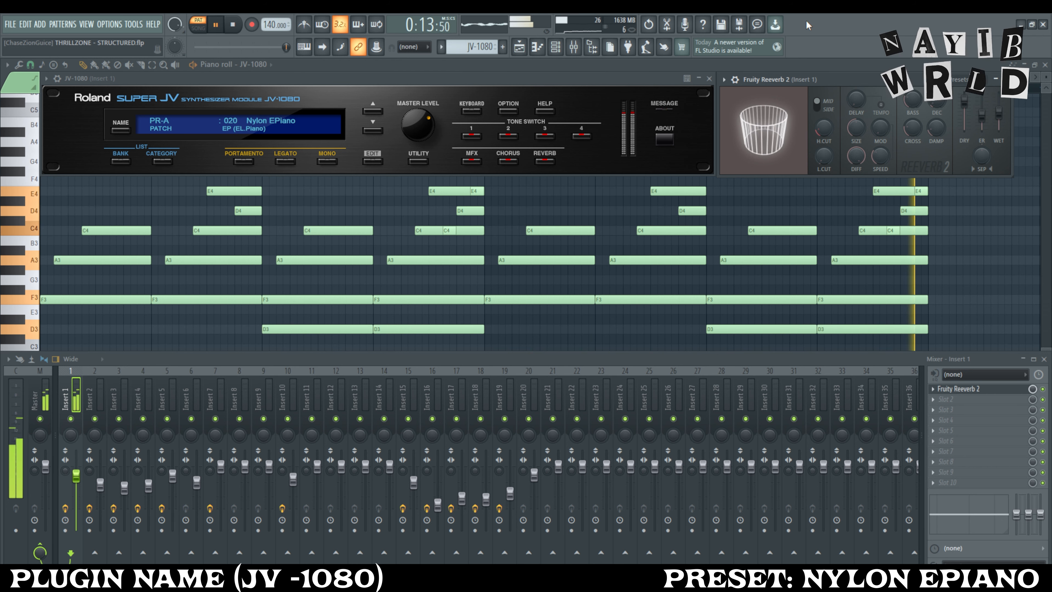
# Step: Listen to the JV-1080, JV-1080 #2 and Purity patterns in turn, stopping playback after each one
pyautogui.press('space')
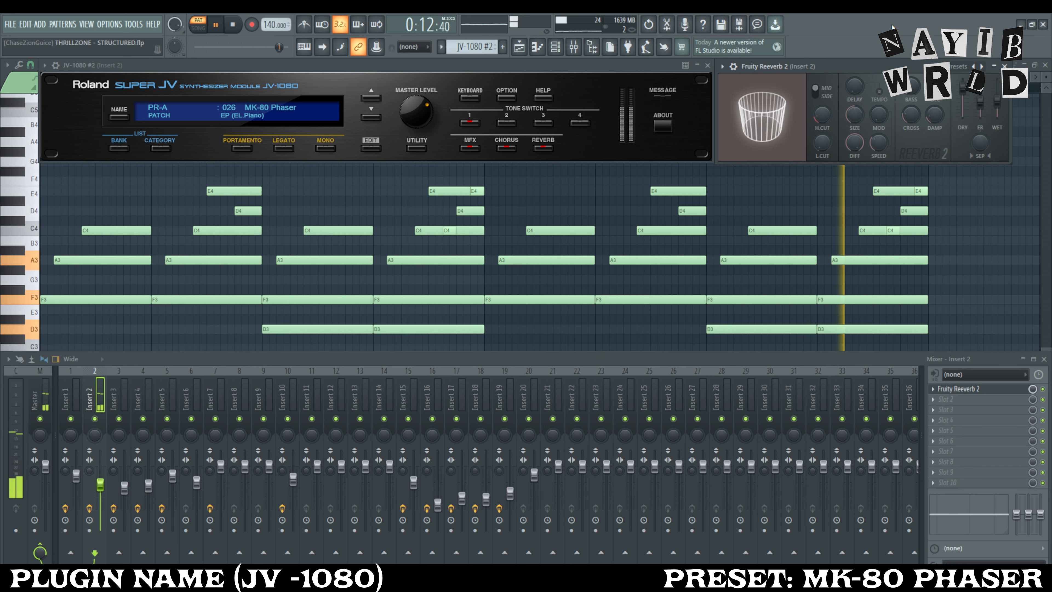
pyautogui.press('space')
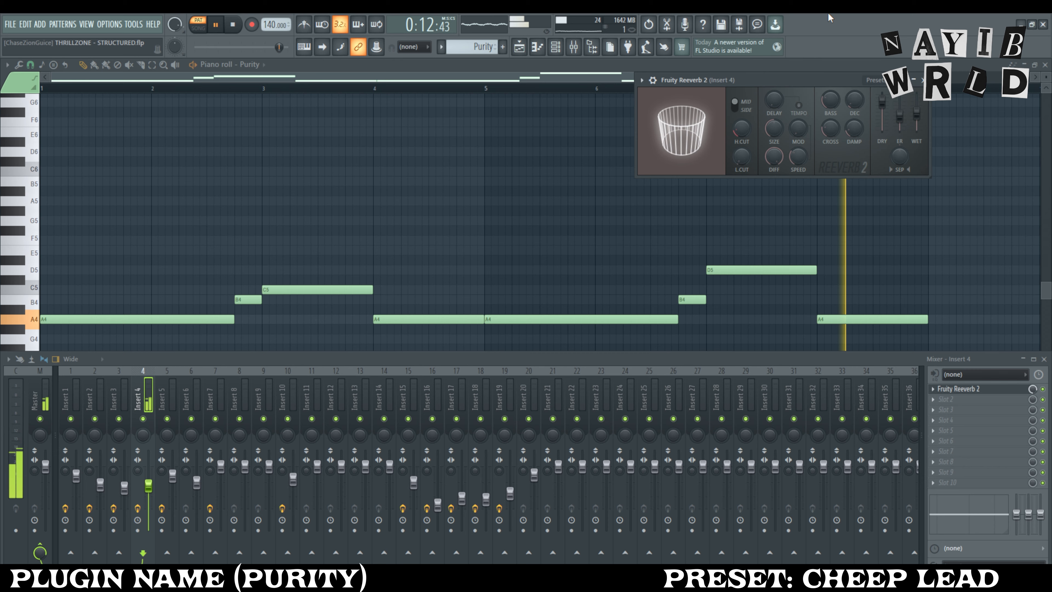
pyautogui.press('space')
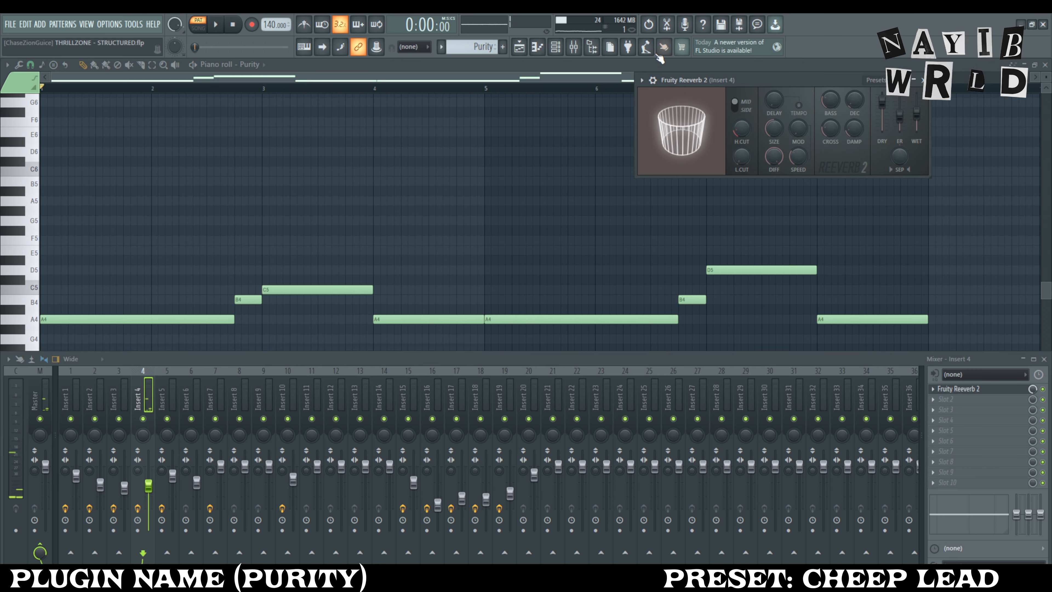
# Step: Open the Purity and Purity #2 instruments from their channels to check their presets, and save the project
pyautogui.click(555, 47)
pyautogui.click(625, 140)
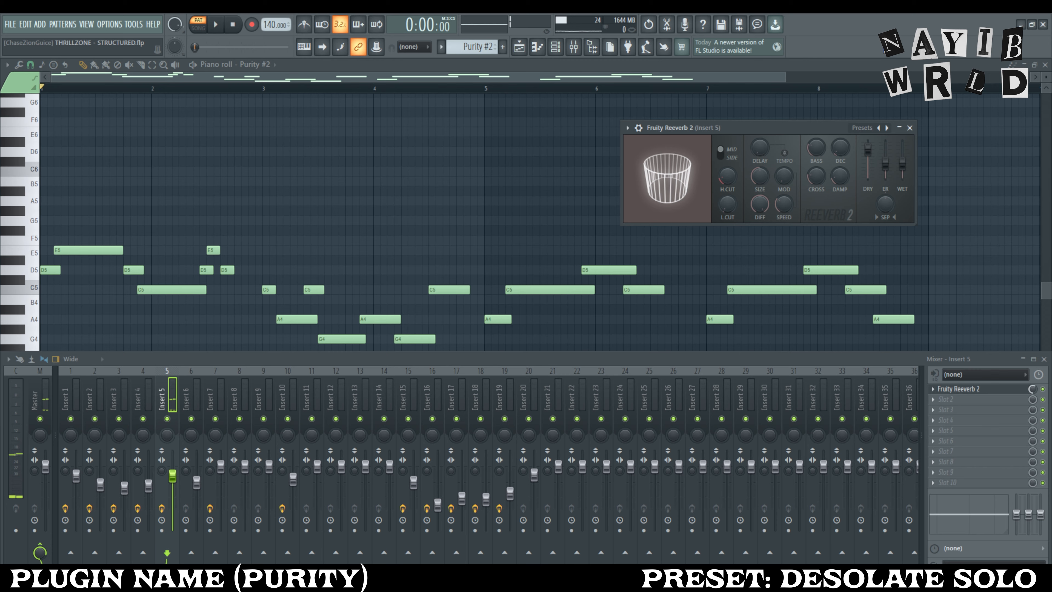
pyautogui.click(555, 47)
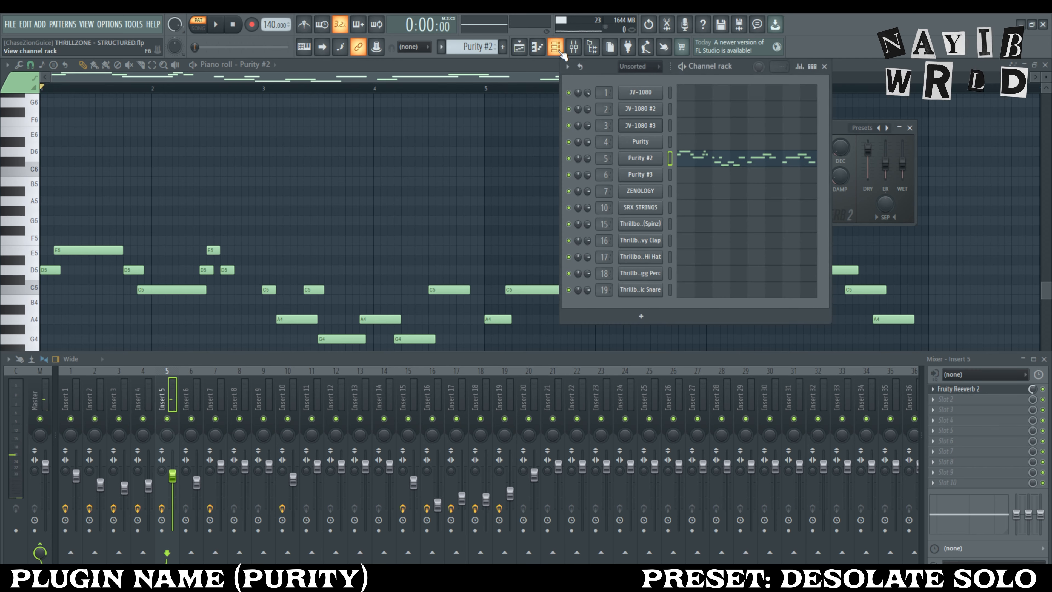
pyautogui.click(646, 164)
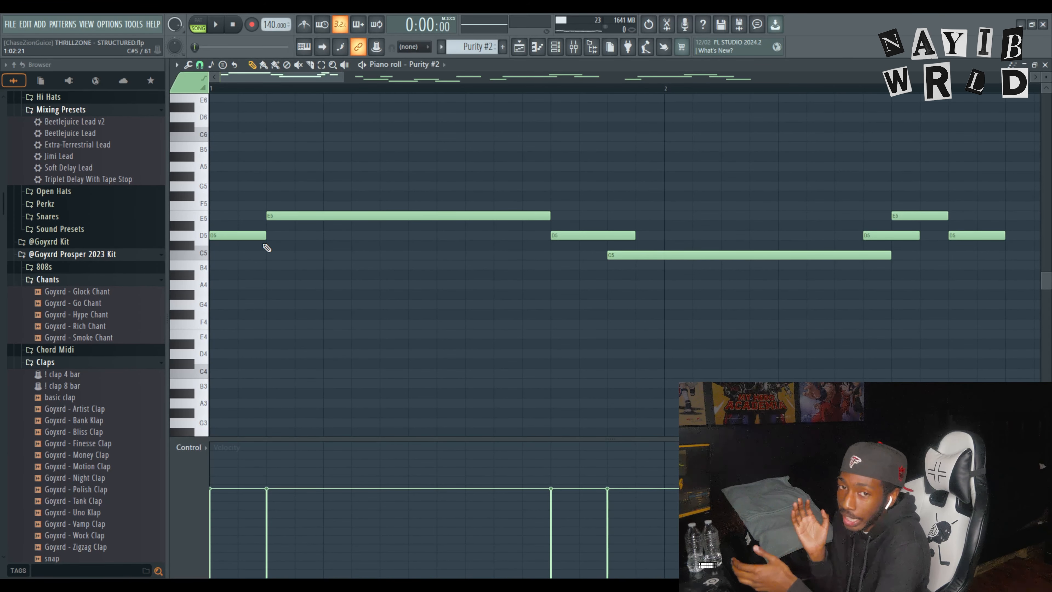
pyautogui.hotkey('ctrl', 's')
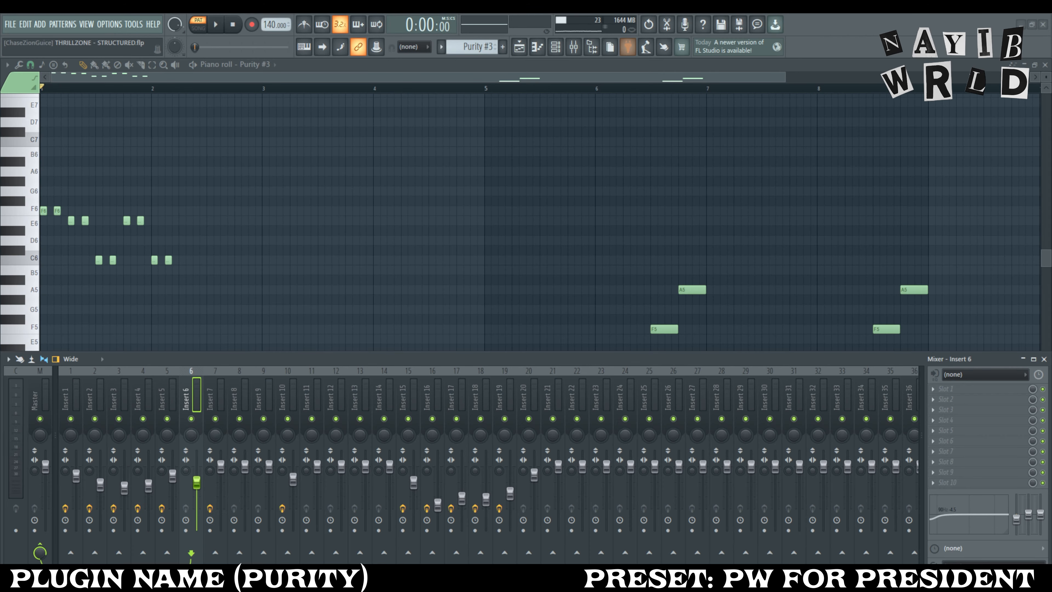
# Step: Listen to the Purity #3 pattern through all eight bars, and open its channel's instrument to check the preset
pyautogui.press('space')
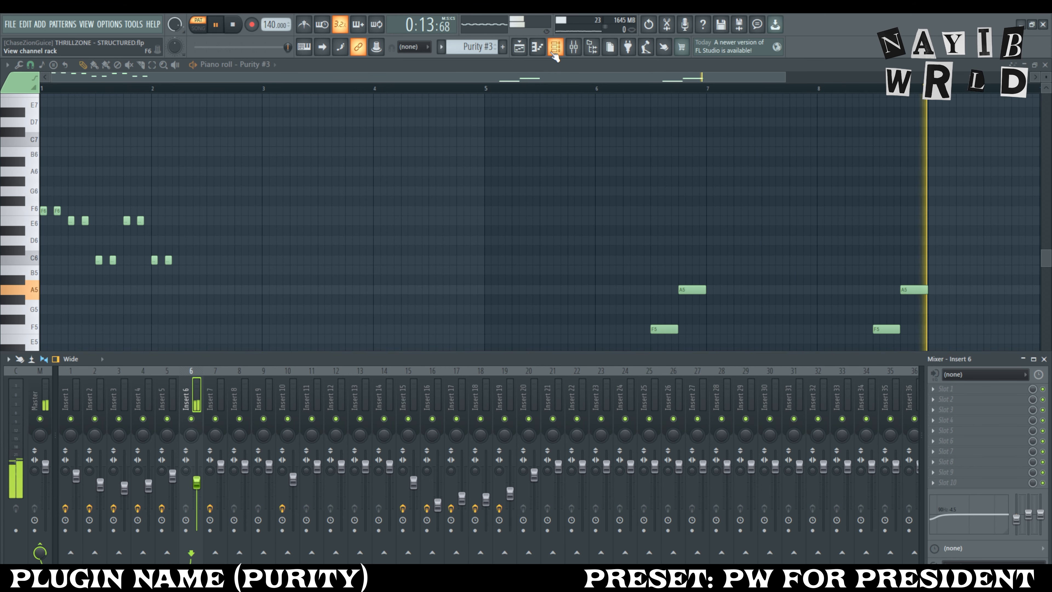
pyautogui.press('space')
pyautogui.click(555, 46)
pyautogui.click(640, 174)
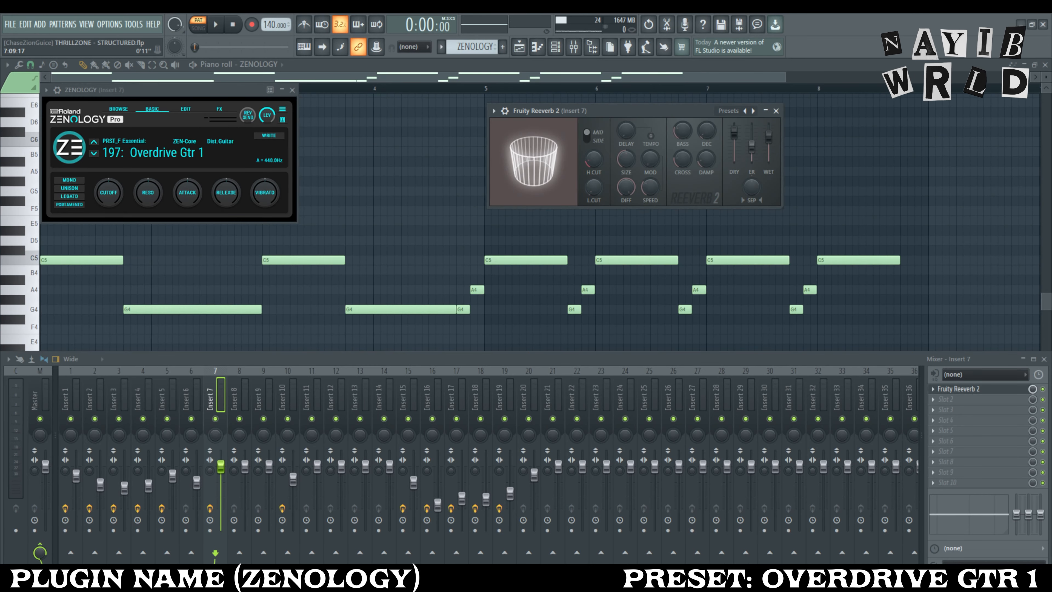
# Step: Listen to the ZENOLOGY, SRX STRINGS and Thrillboy 808 #3 (Spinz) patterns in turn, stopping playback after each one
pyautogui.press('space')
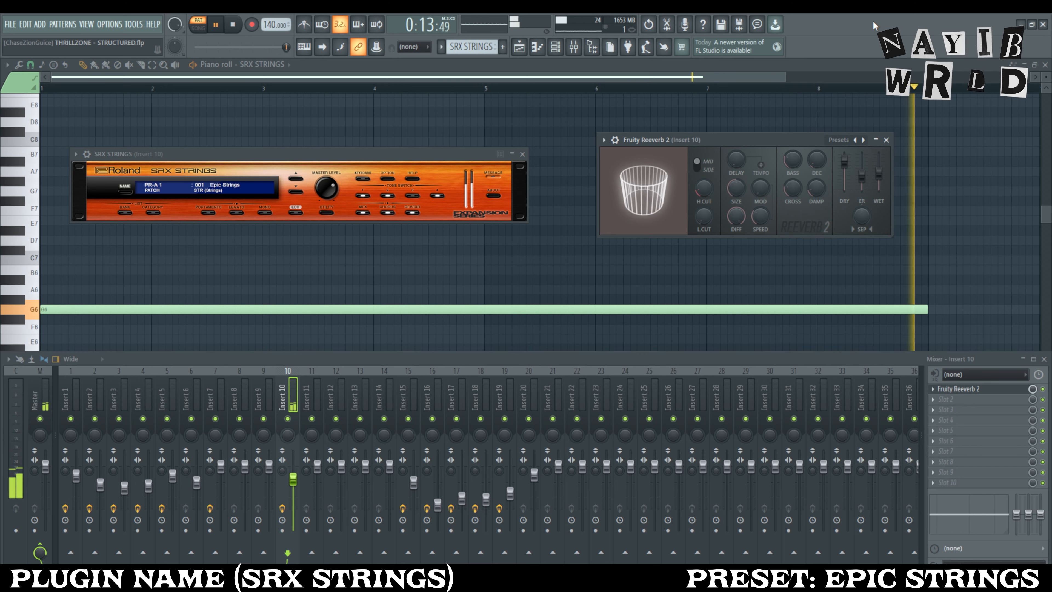
pyautogui.press('space')
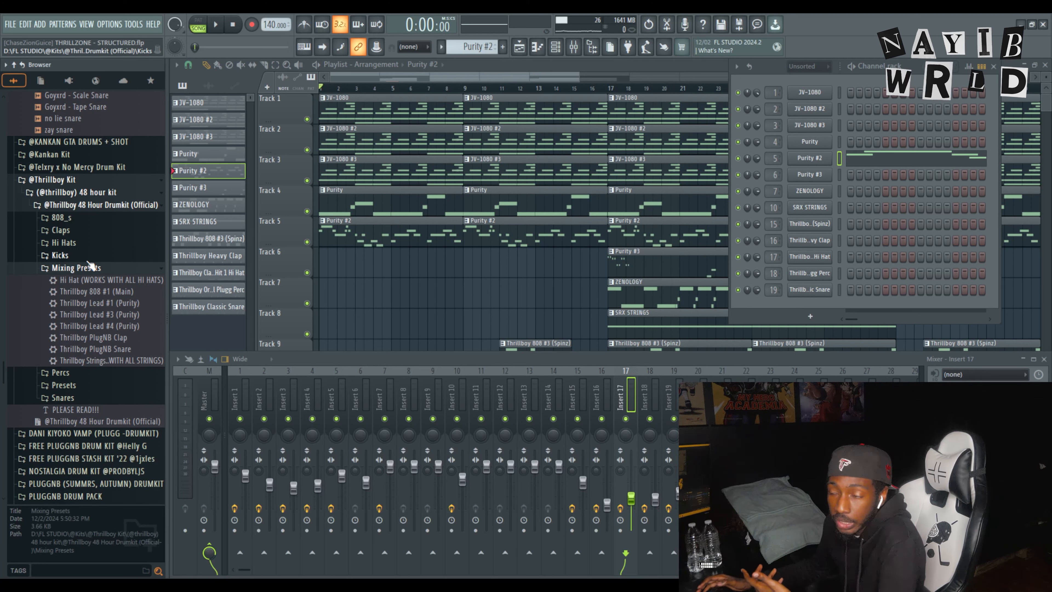
pyautogui.moveTo(112, 308); pyautogui.dragTo(113, 310)
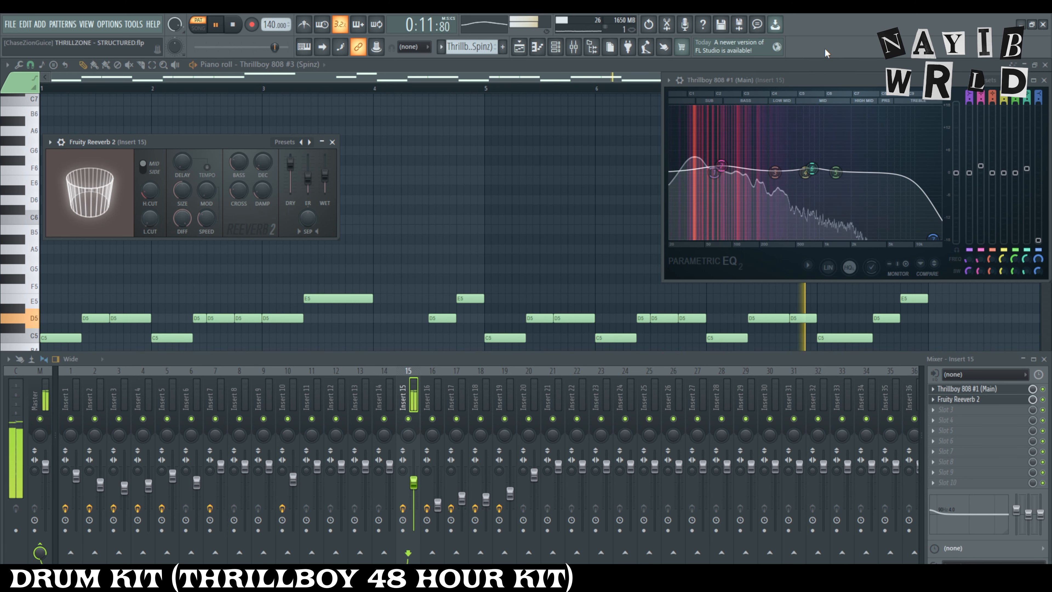
pyautogui.press('space')
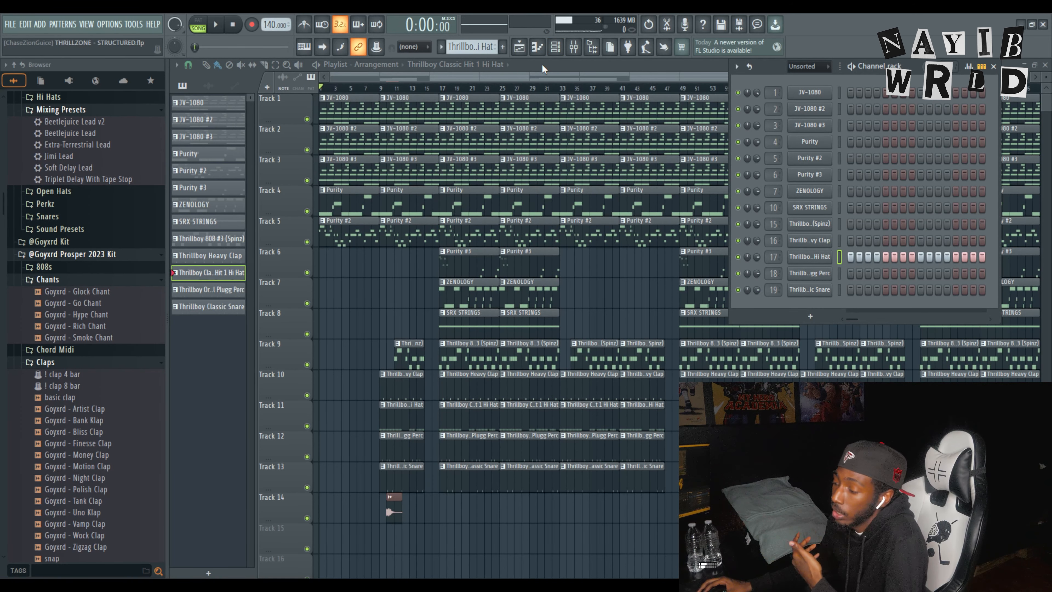
# Step: Open the Thrillboy 808 #3 (Spinz) sampler channel and show its envelope settings
pyautogui.click(557, 53)
pyautogui.click(561, 48)
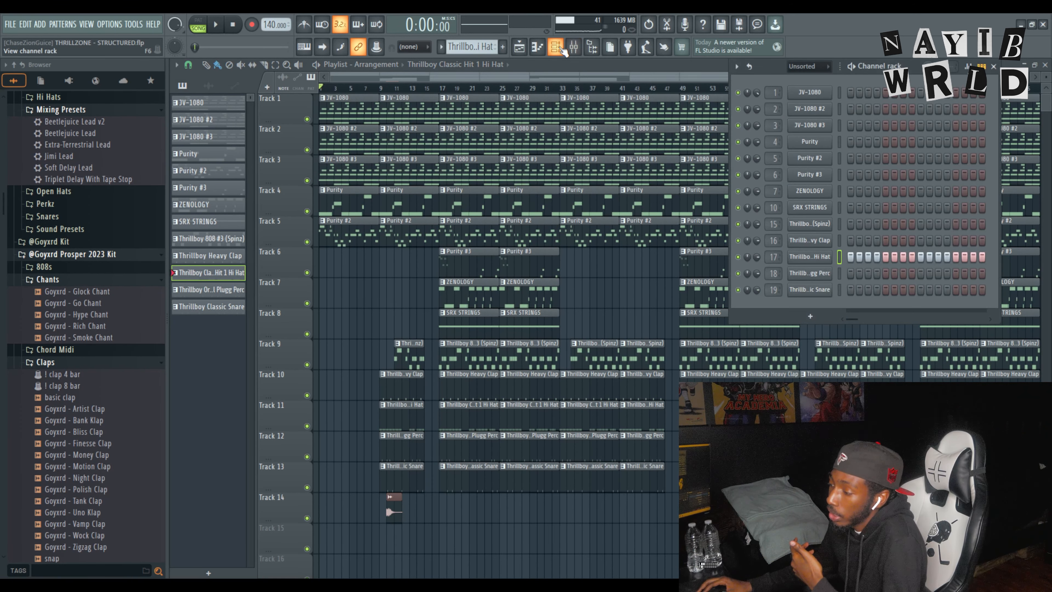
pyautogui.click(815, 228)
pyautogui.click(199, 141)
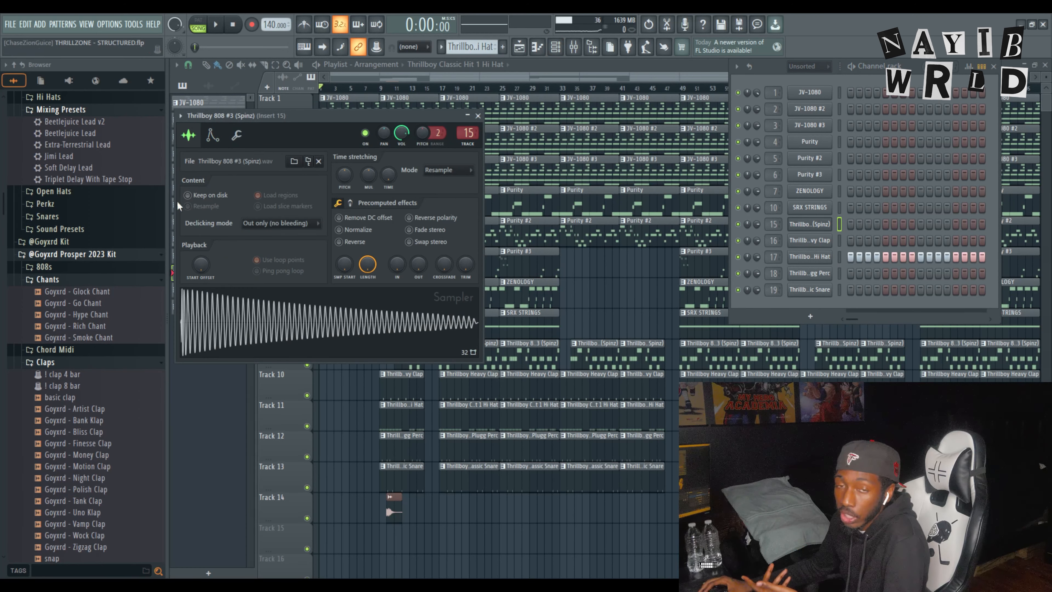
pyautogui.click(215, 140)
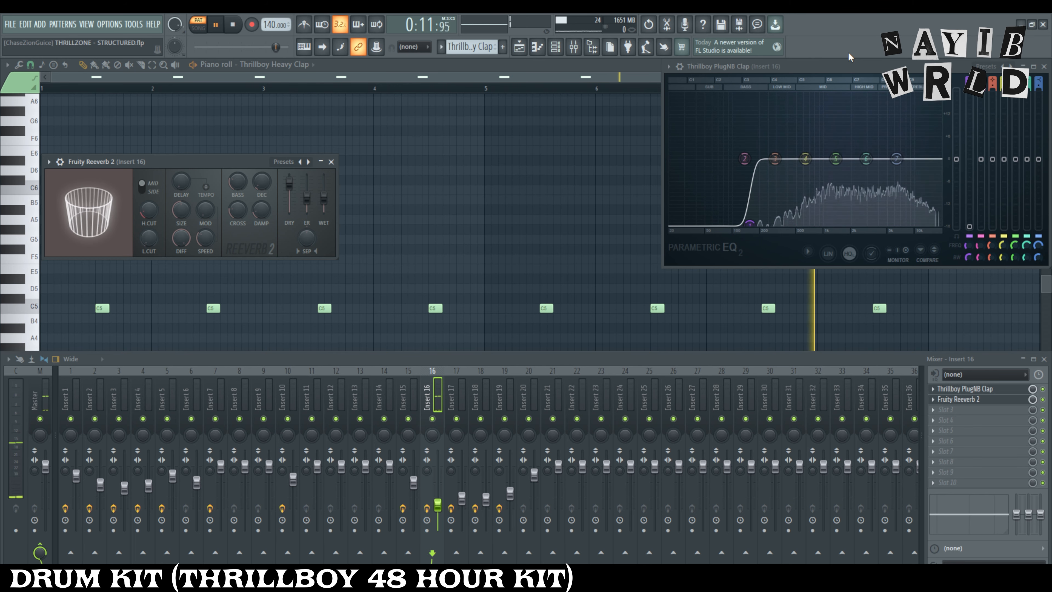
# Step: Stop the Thrillboy Heavy Clap pattern, and check the Thrillboy Classic Hit 1 Hi Hat channel in step sequencer view
pyautogui.press('space')
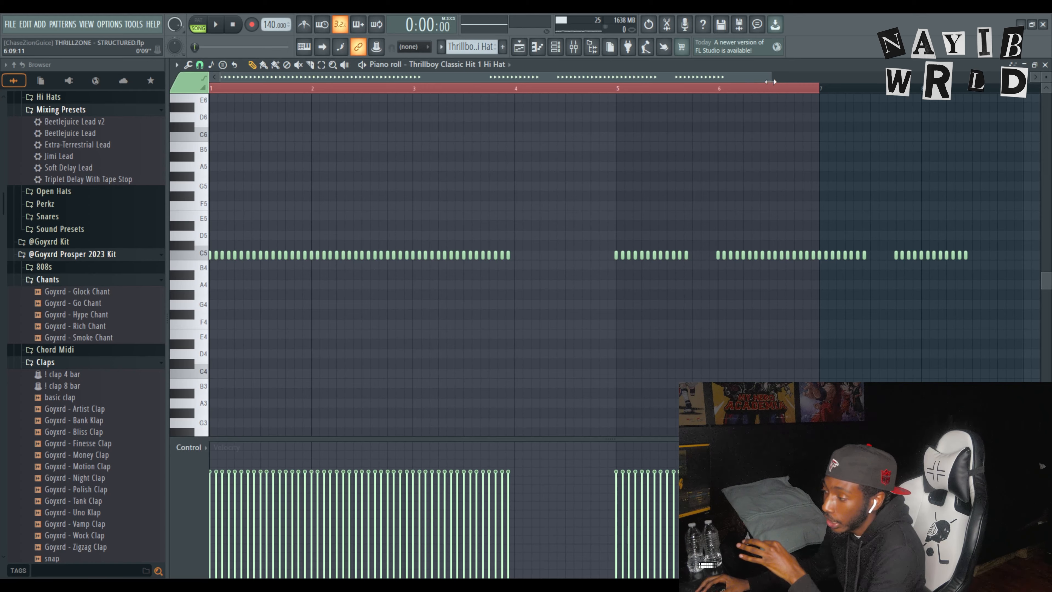
pyautogui.moveTo(770, 81); pyautogui.dragTo(595, 97)
pyautogui.click(558, 50)
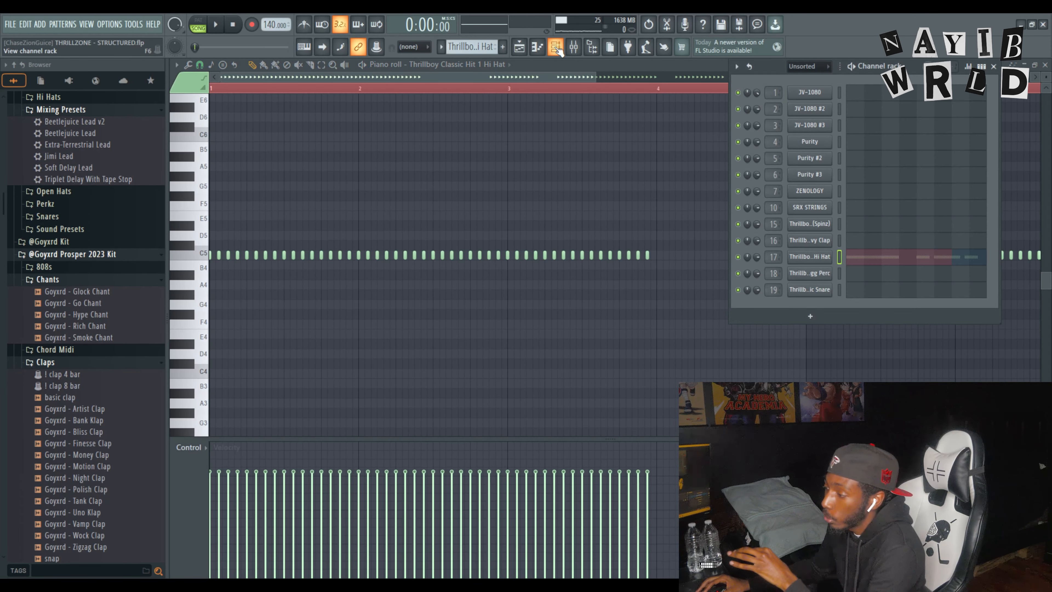
pyautogui.click(982, 67)
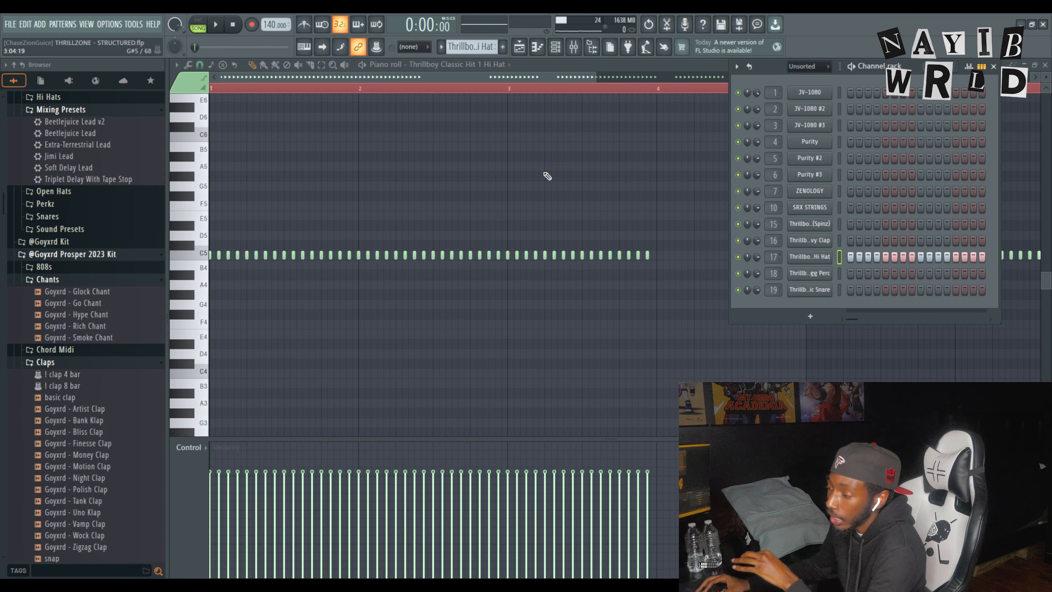
pyautogui.press('F6')
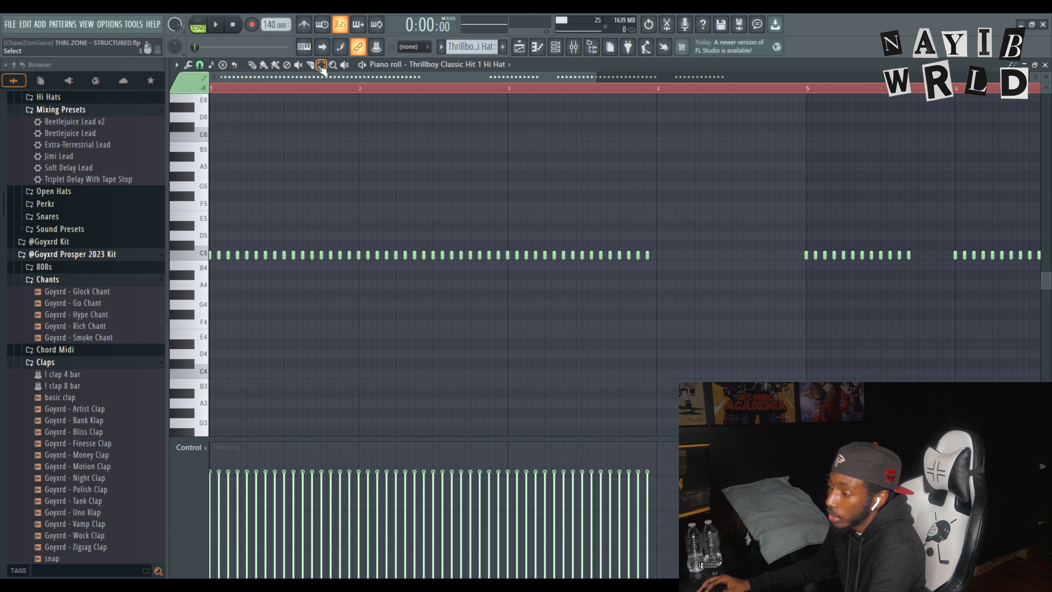
# Step: Select the hi-hat notes across bars 1 to 3 and examine their spacing up close
pyautogui.moveTo(702, 181); pyautogui.dragTo(224, 265)
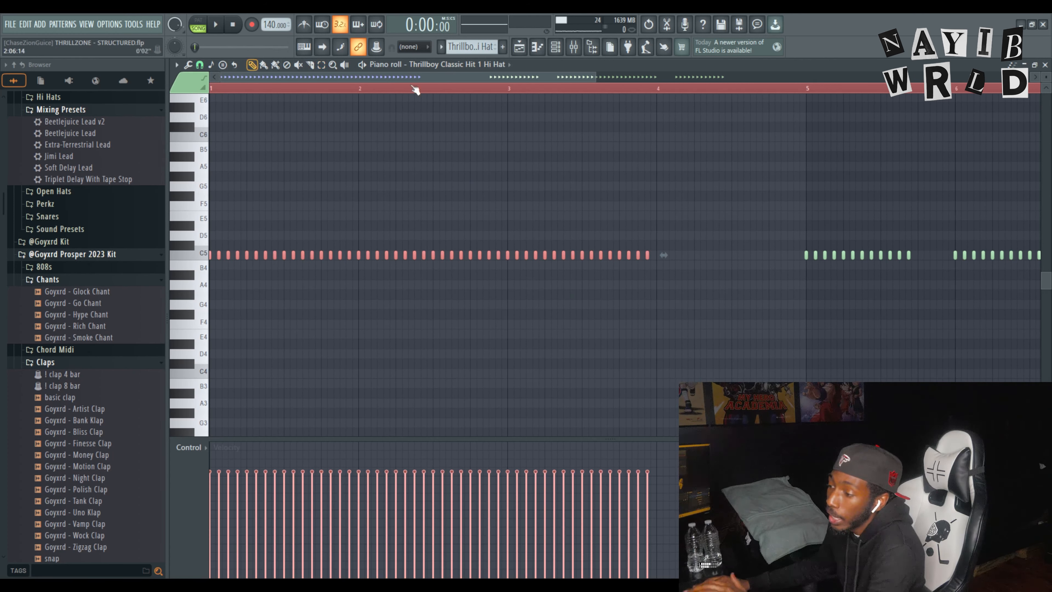
pyautogui.moveTo(595, 75); pyautogui.dragTo(439, 75)
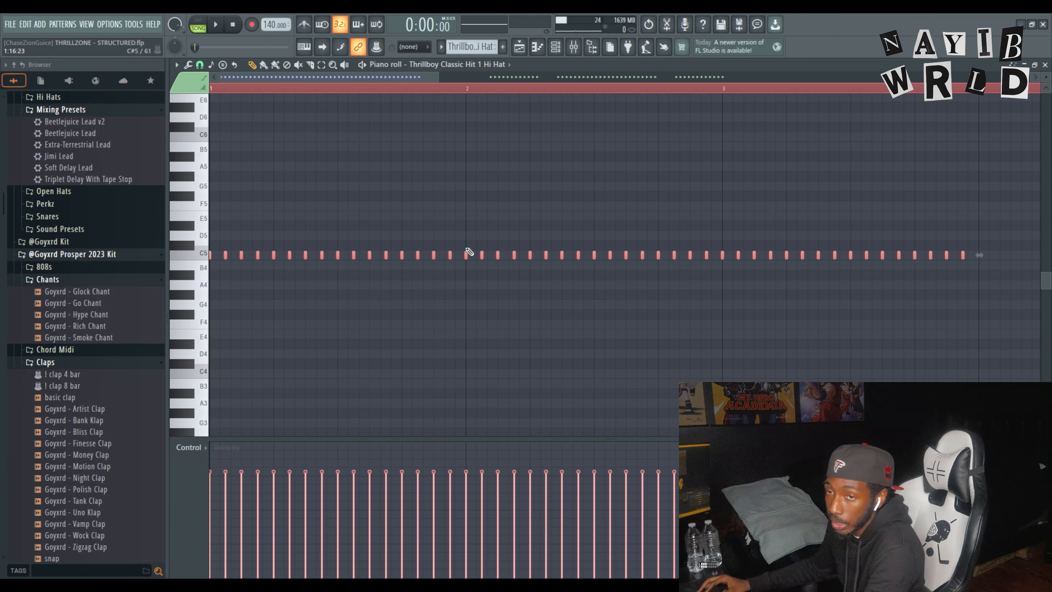
pyautogui.moveTo(440, 80); pyautogui.dragTo(892, 203)
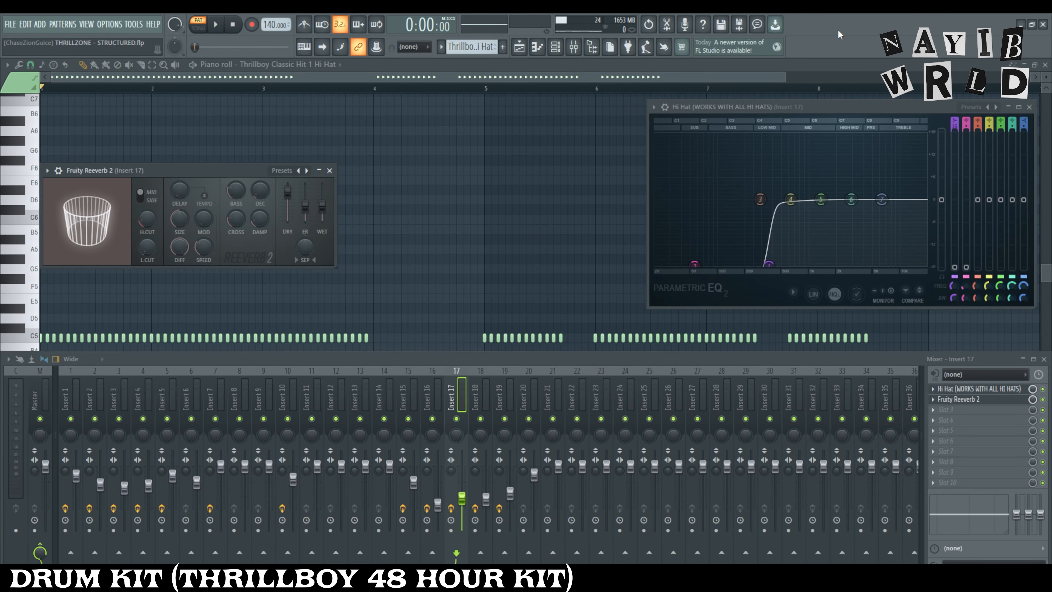
# Step: Listen to the Thrillboy Classic Hit 1 Hi Hat pattern, and bring the Thrillboy Original Plugg Perc notes into view
pyautogui.press('space')
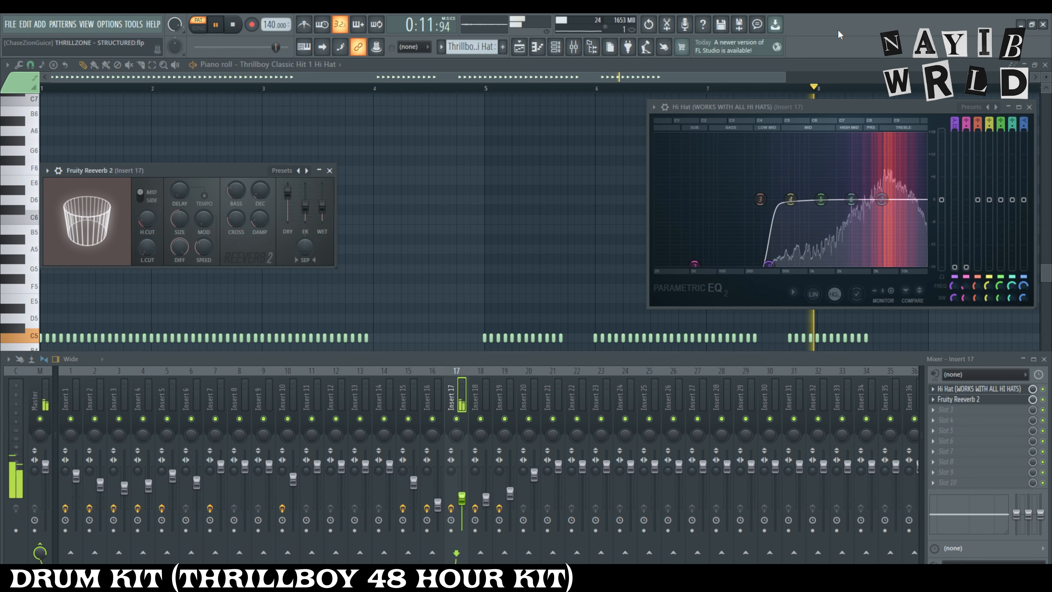
pyautogui.press('space')
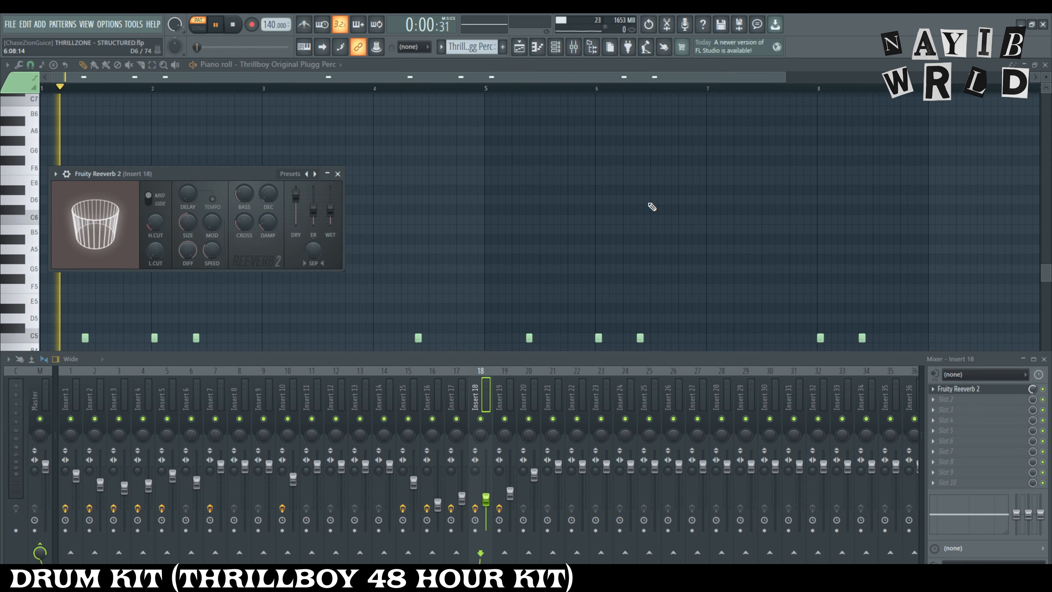
pyautogui.scroll(-1, 652, 207)
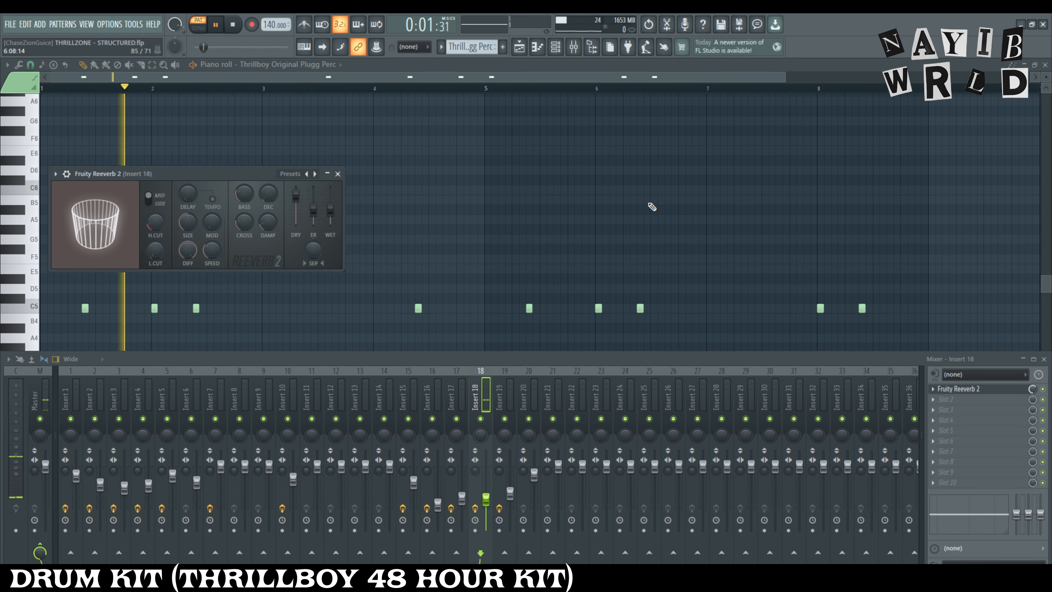